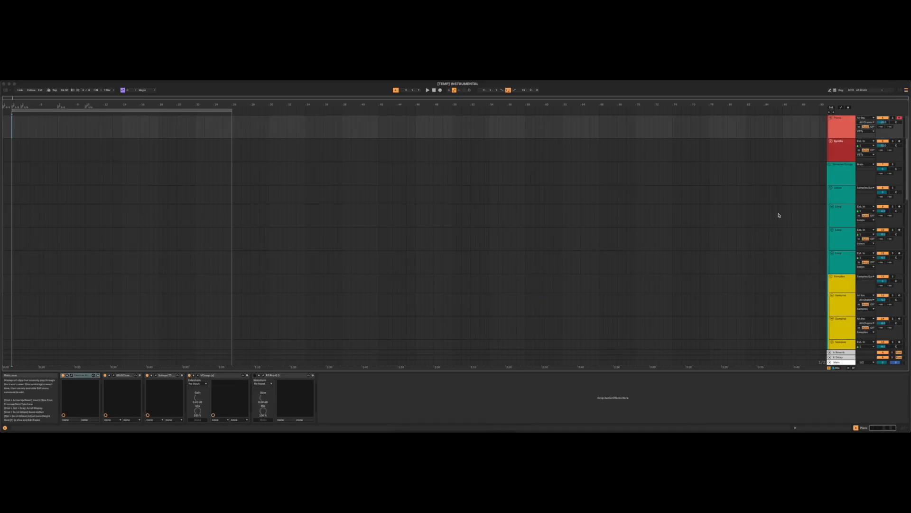
- Review the two Original audio tracks and the red instrument group with its Kontakt, Piano and Synths tracks
{"action": "scroll", "coordinate": [795, 217], "scroll_direction": "up", "scroll_amount": 4}
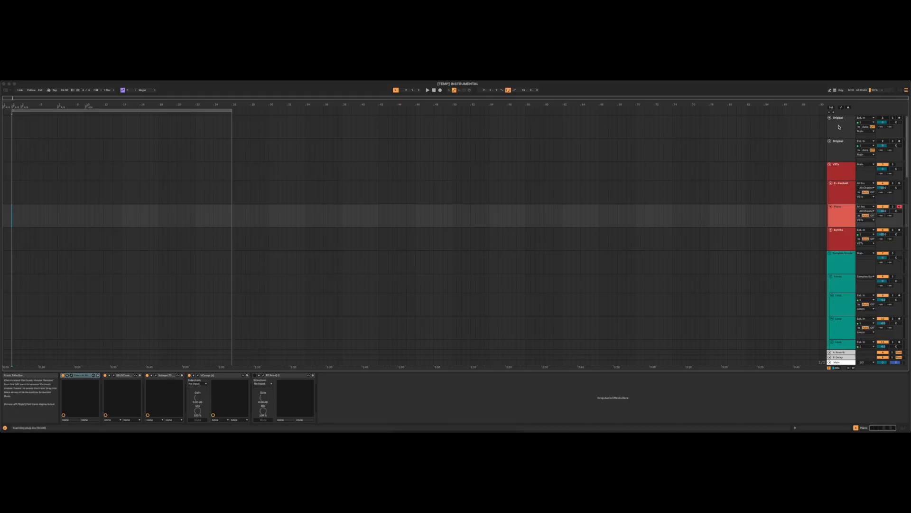
{"action": "left_click", "coordinate": [841, 138]}
{"action": "left_click", "coordinate": [842, 161]}
{"action": "left_click", "coordinate": [841, 167]}
{"action": "left_click", "coordinate": [840, 191]}
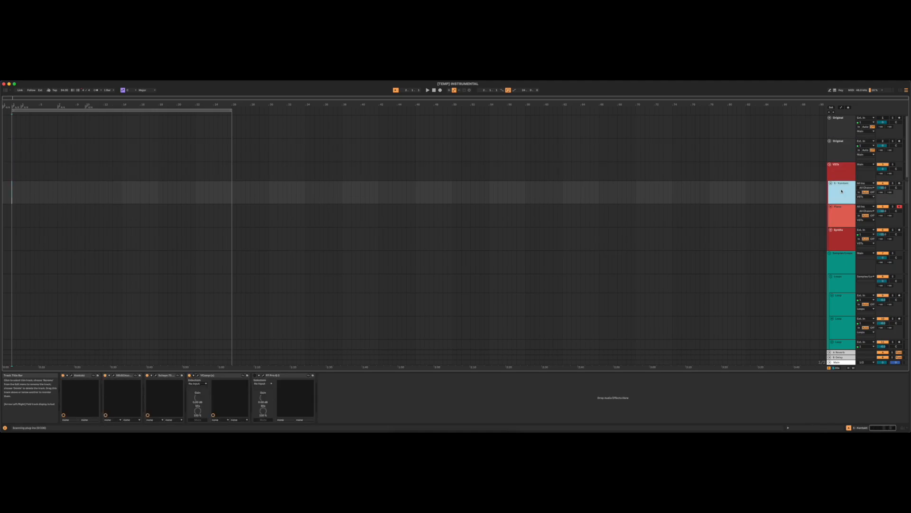
{"action": "left_click", "coordinate": [840, 214]}
{"action": "left_click", "coordinate": [838, 242]}
- Examine the teal Samples/Loops group, its loop tracks and the devices on the yellow sampler tracks
{"action": "left_click", "coordinate": [836, 258]}
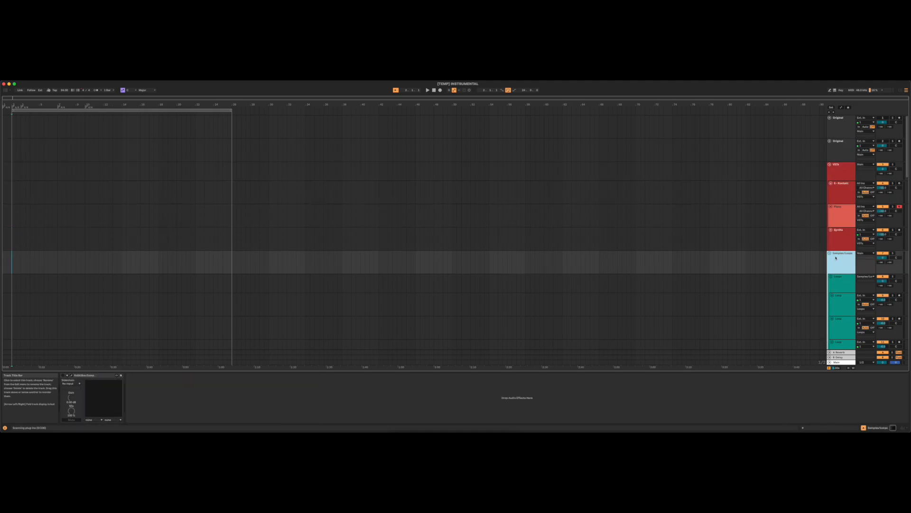
{"action": "left_click", "coordinate": [843, 284]}
{"action": "left_click", "coordinate": [840, 304]}
{"action": "scroll", "coordinate": [838, 285], "scroll_direction": "down", "scroll_amount": 3}
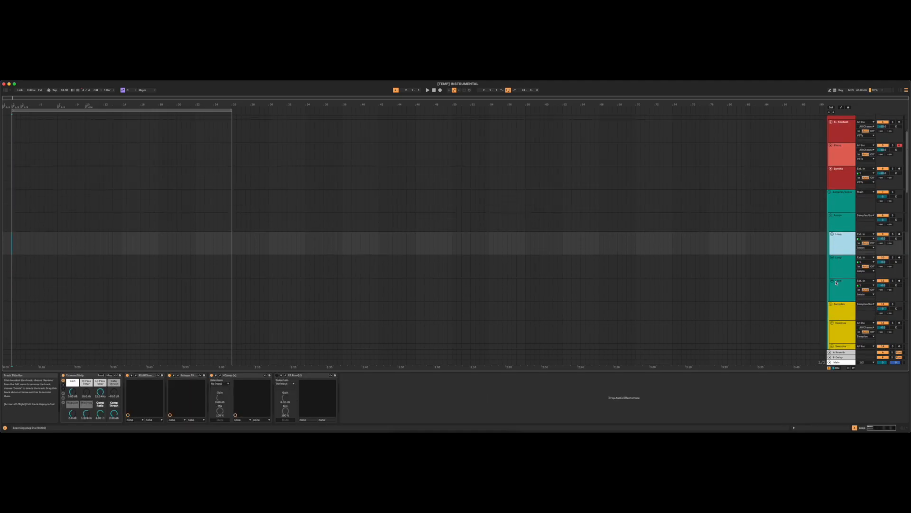
{"action": "scroll", "coordinate": [837, 283], "scroll_direction": "down", "scroll_amount": 5}
{"action": "left_click", "coordinate": [839, 219]}
{"action": "left_click", "coordinate": [839, 244]}
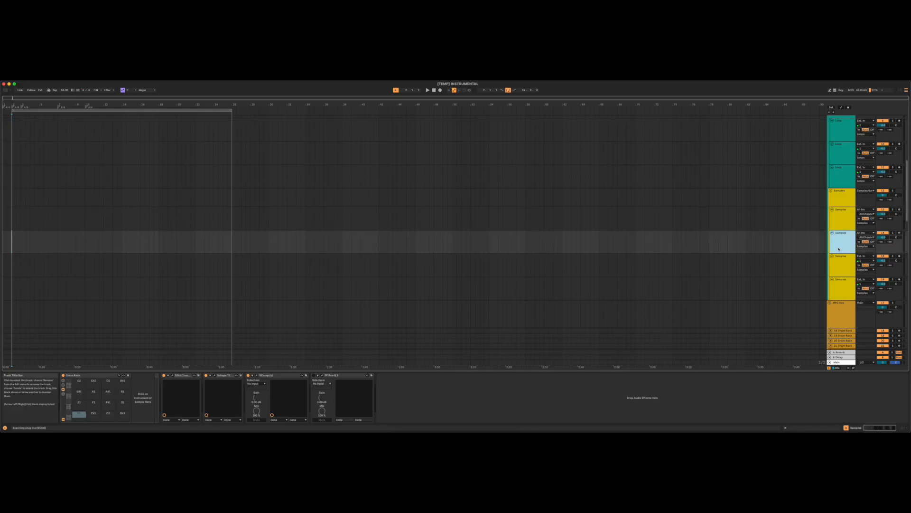
{"action": "left_click", "coordinate": [838, 266]}
{"action": "scroll", "coordinate": [839, 285], "scroll_direction": "down", "scroll_amount": 3}
- Examine the orange MPC group with its drum racks, followed by the Drum/Bass, drums and bass groups
{"action": "left_click", "coordinate": [842, 244]}
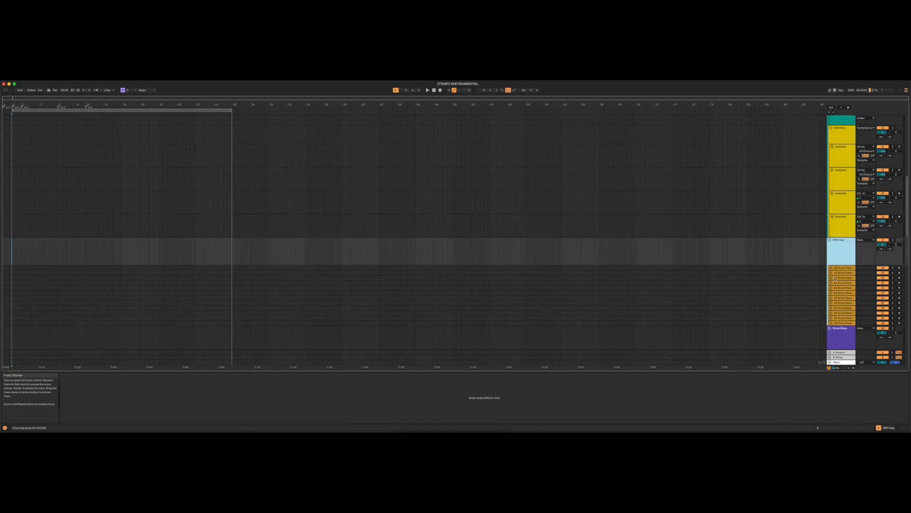
{"action": "scroll", "coordinate": [840, 266], "scroll_direction": "down", "scroll_amount": 3}
{"action": "left_click", "coordinate": [839, 274]}
{"action": "scroll", "coordinate": [838, 275], "scroll_direction": "down", "scroll_amount": 2}
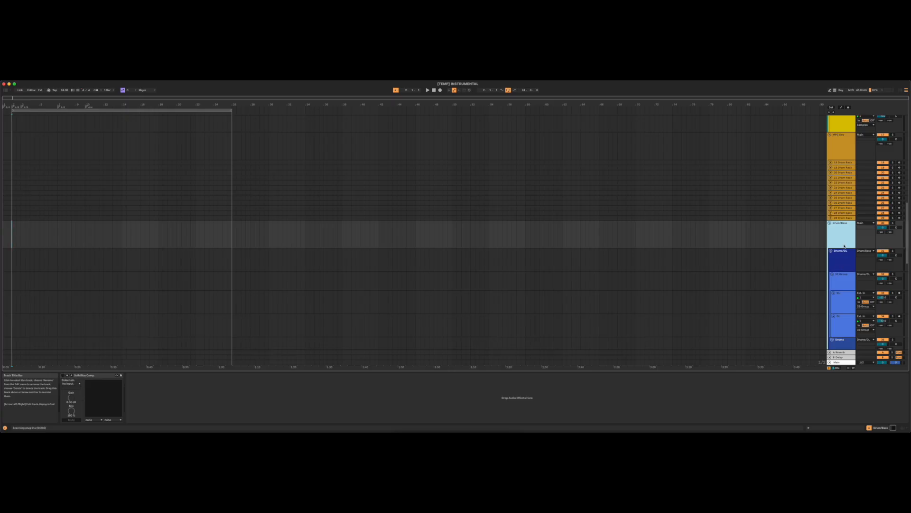
{"action": "left_click", "coordinate": [847, 257]}
{"action": "scroll", "coordinate": [845, 258], "scroll_direction": "down", "scroll_amount": 10}
{"action": "left_click", "coordinate": [844, 262]}
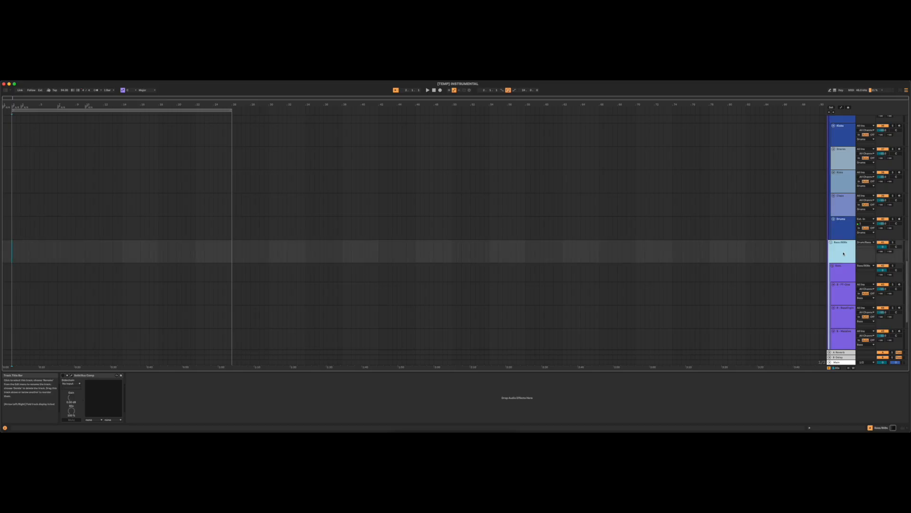
- Go back through the template's main groups, selecting the MPC group, the Samples/Loops group and the red instrument group
{"action": "scroll", "coordinate": [845, 258], "scroll_direction": "down", "scroll_amount": 3}
{"action": "scroll", "coordinate": [843, 256], "scroll_direction": "up", "scroll_amount": 2}
{"action": "scroll", "coordinate": [843, 255], "scroll_direction": "up", "scroll_amount": 10}
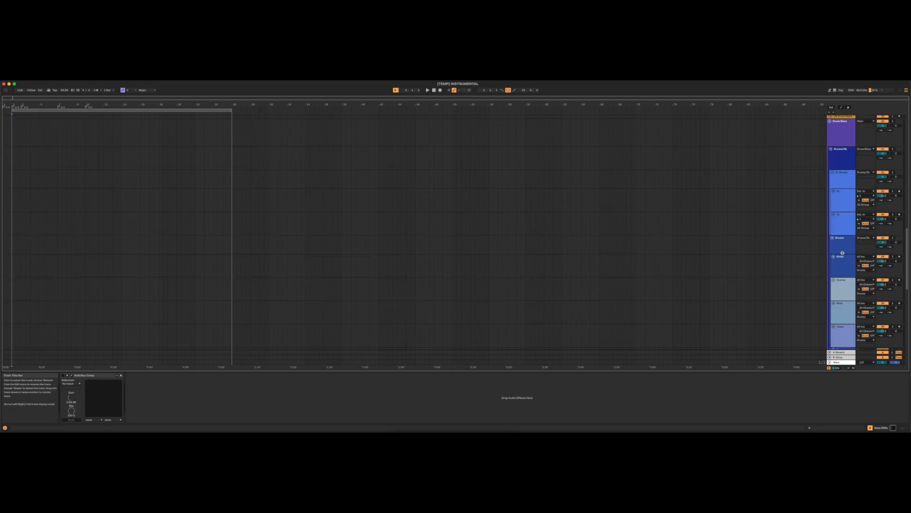
{"action": "left_click", "coordinate": [836, 298]}
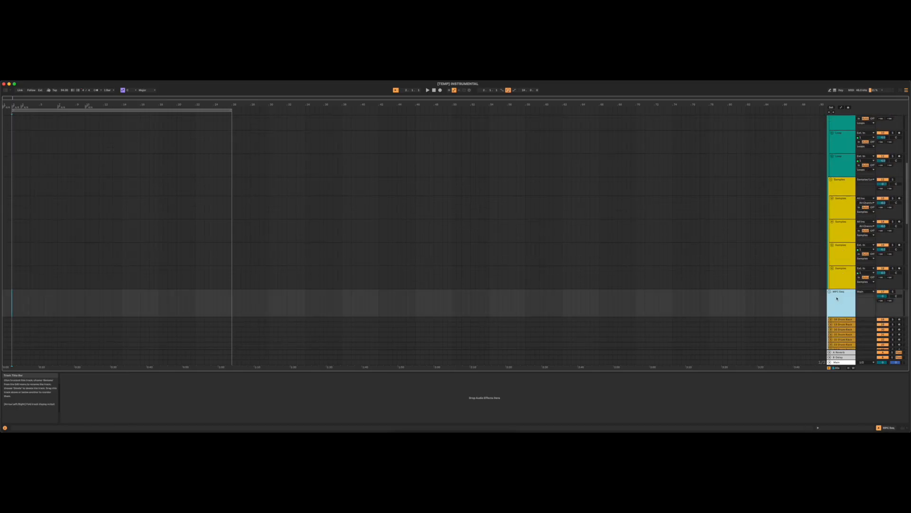
{"action": "scroll", "coordinate": [837, 287], "scroll_direction": "up", "scroll_amount": 8}
{"action": "left_click", "coordinate": [839, 263]}
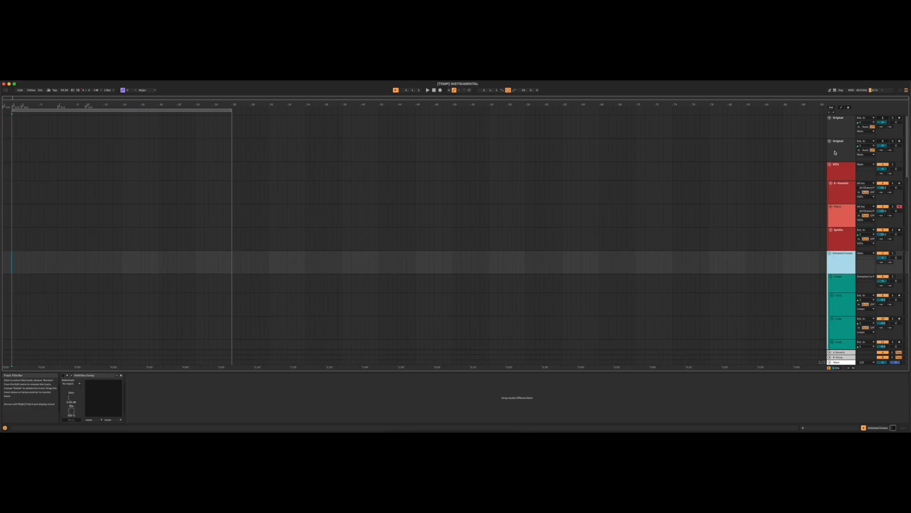
{"action": "left_click", "coordinate": [839, 172]}
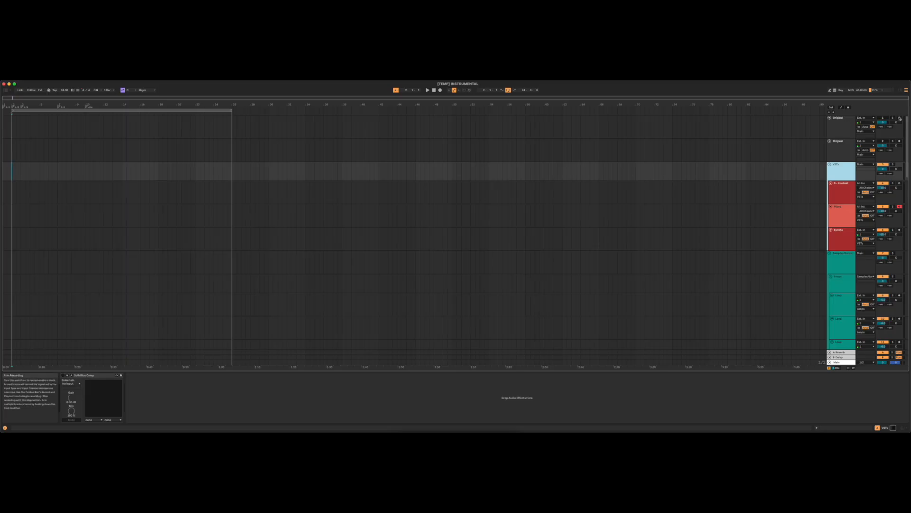
- Set the first Original track's monitoring to In, arm it and record a short audio clip from the arrangement start
{"action": "left_click", "coordinate": [859, 126]}
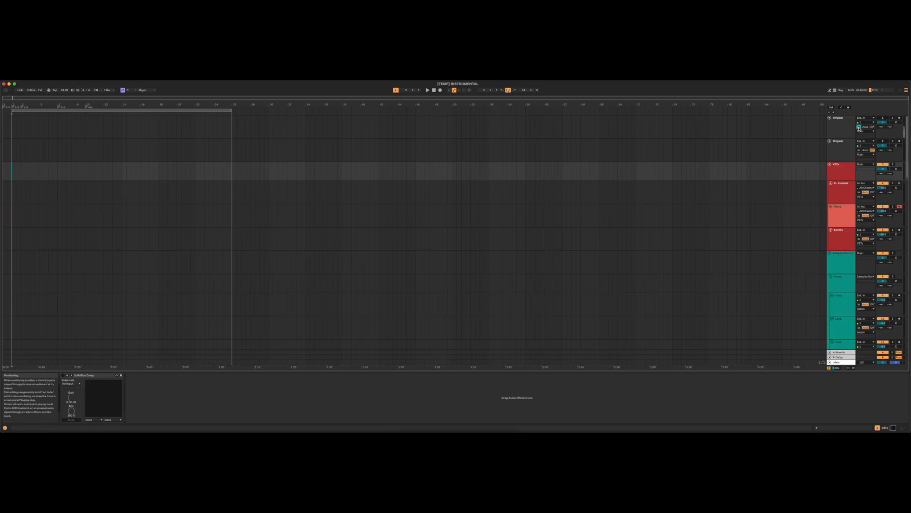
{"action": "left_click", "coordinate": [900, 118]}
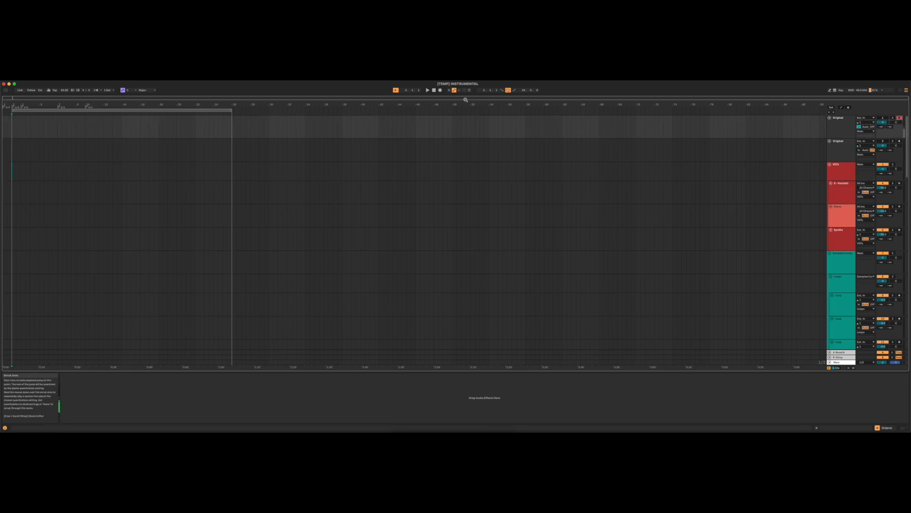
{"action": "left_click", "coordinate": [440, 90]}
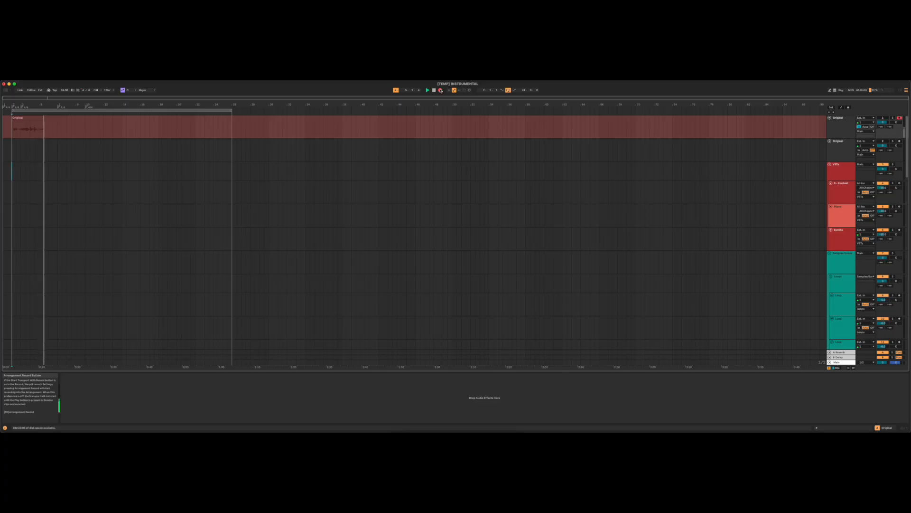
{"action": "left_click", "coordinate": [440, 90]}
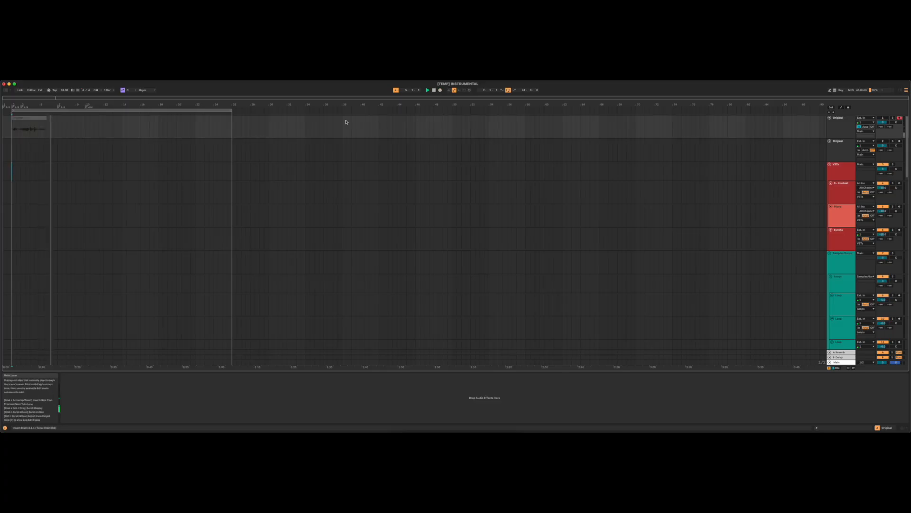
- Inspect the recorded clip and compare the first Original track with the empty second Original track
{"action": "left_click", "coordinate": [33, 124]}
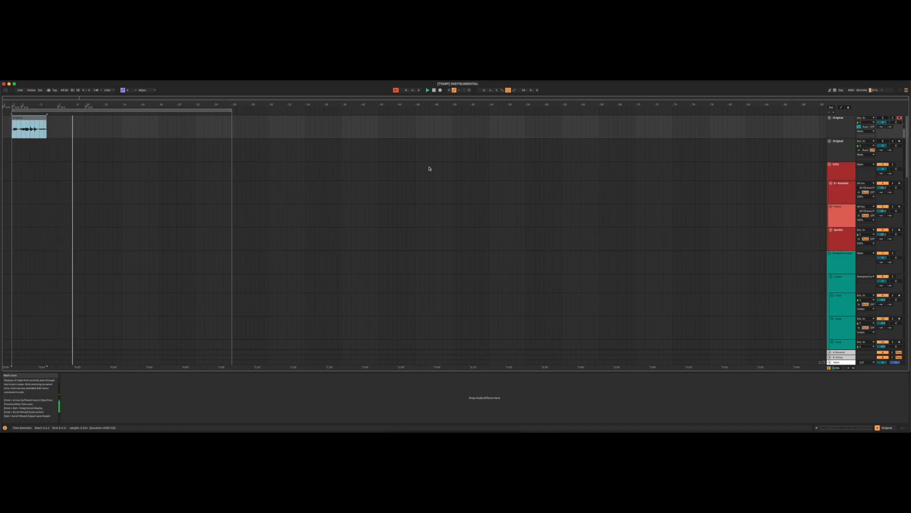
{"action": "left_click", "coordinate": [839, 132]}
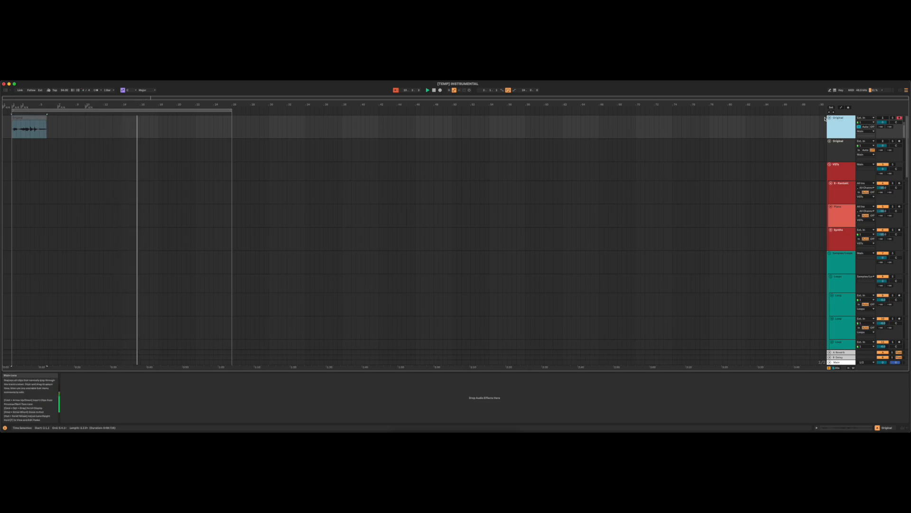
{"action": "scroll", "coordinate": [842, 137], "scroll_direction": "down", "scroll_amount": 3}
{"action": "scroll", "coordinate": [839, 131], "scroll_direction": "up", "scroll_amount": 3}
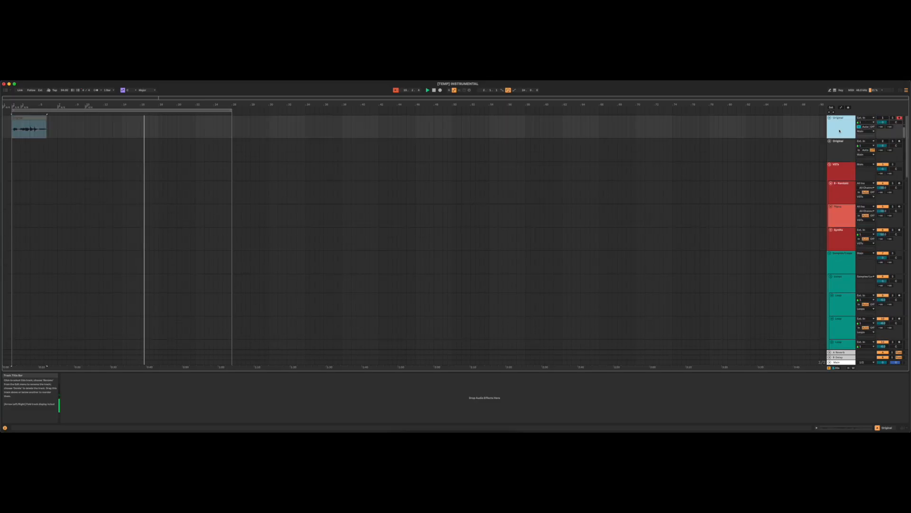
{"action": "key", "text": "Down"}
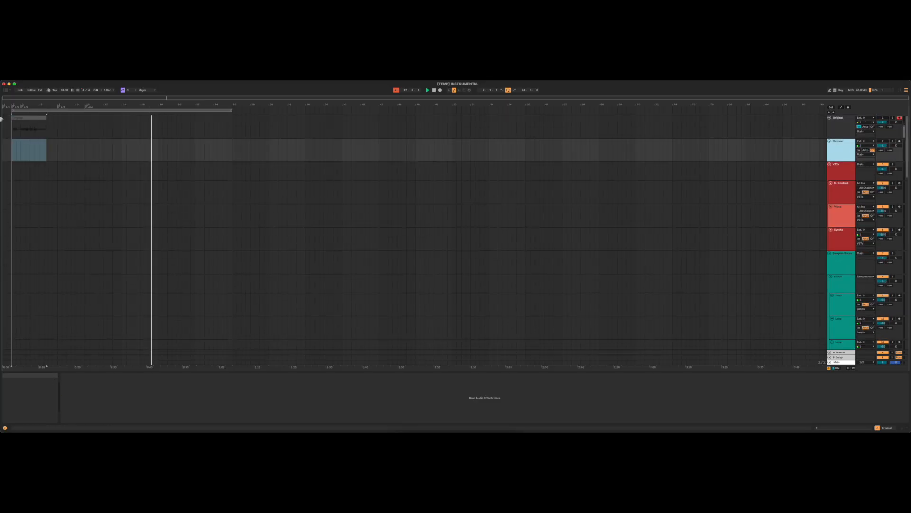
{"action": "key", "text": "Up"}
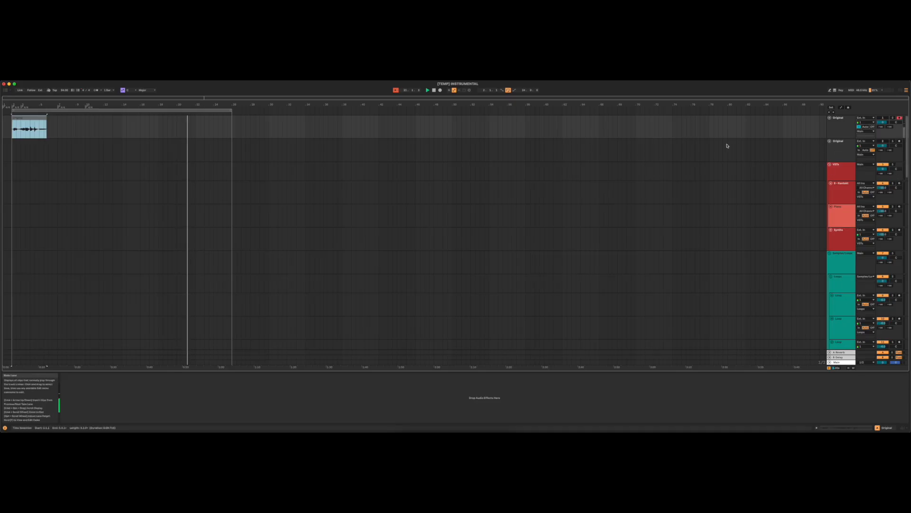
{"action": "left_click", "coordinate": [838, 145]}
{"action": "left_click", "coordinate": [839, 122]}
{"action": "left_click", "coordinate": [840, 143]}
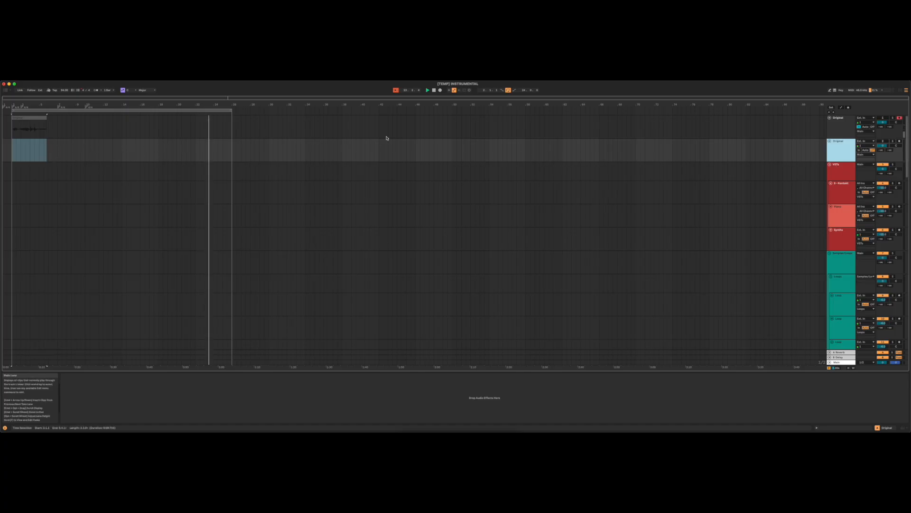
- Select the first MIDI track in the yellow sampler group, select its Drum Rack and arm the track for recording
{"action": "scroll", "coordinate": [315, 140], "scroll_direction": "down", "scroll_amount": 15}
{"action": "scroll", "coordinate": [845, 156], "scroll_direction": "down", "scroll_amount": 2}
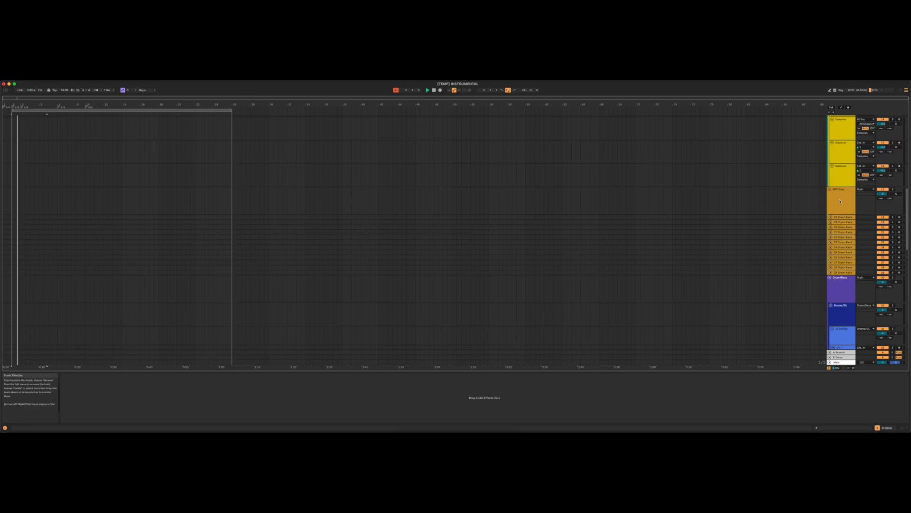
{"action": "scroll", "coordinate": [840, 201], "scroll_direction": "up", "scroll_amount": 4}
{"action": "left_click", "coordinate": [841, 161]}
{"action": "left_click", "coordinate": [842, 178]}
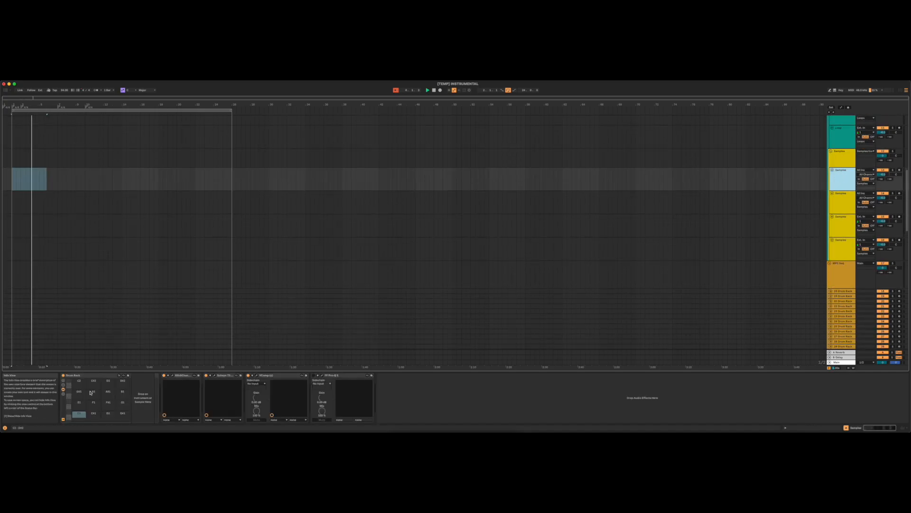
{"action": "left_click", "coordinate": [92, 375]}
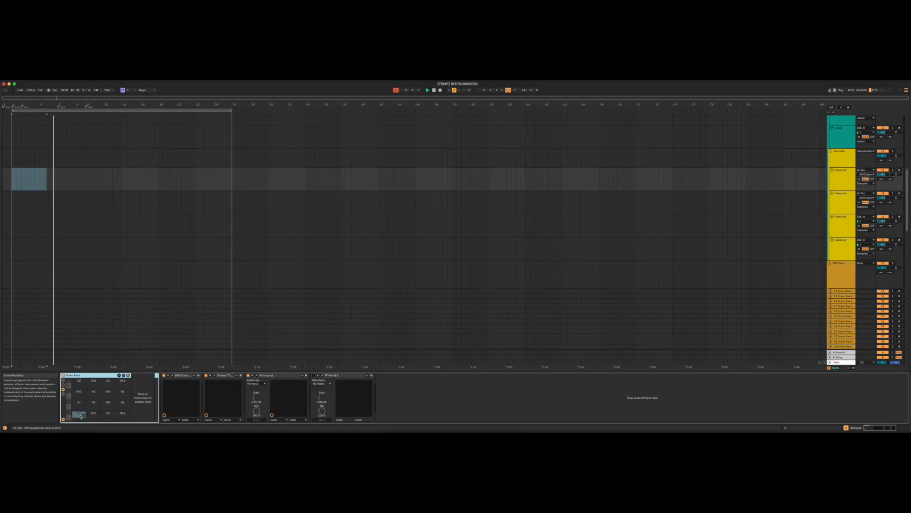
{"action": "left_click", "coordinate": [899, 169]}
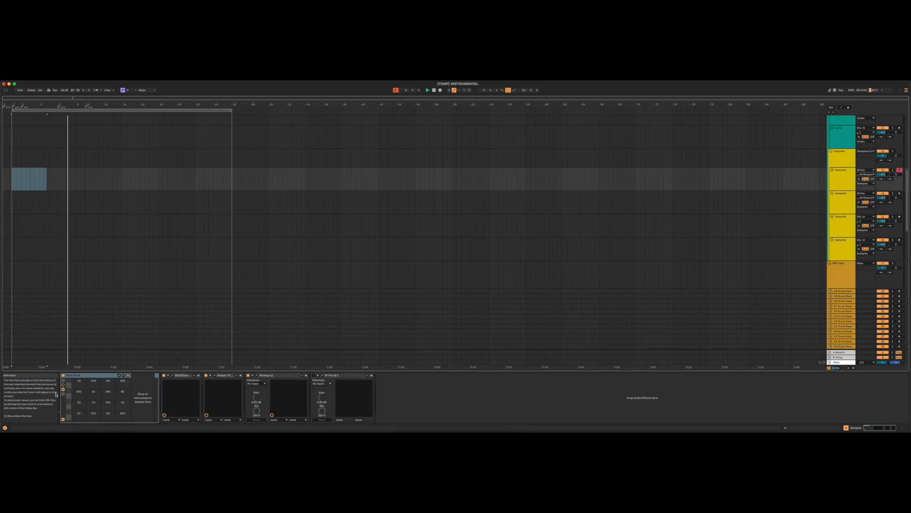
- Browse another pad bank of the Drum Rack and select several of its pads
{"action": "left_click", "coordinate": [69, 399]}
{"action": "left_click", "coordinate": [78, 414]}
{"action": "left_click", "coordinate": [79, 403]}
{"action": "left_click", "coordinate": [108, 403]}
{"action": "left_click", "coordinate": [95, 403]}
{"action": "left_click", "coordinate": [107, 403]}
{"action": "left_click", "coordinate": [80, 404]}
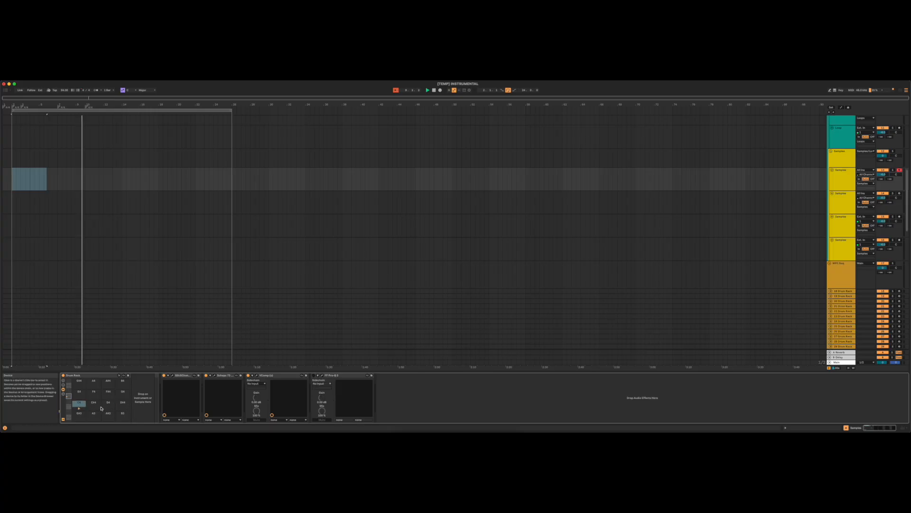
{"action": "left_click", "coordinate": [93, 392]}
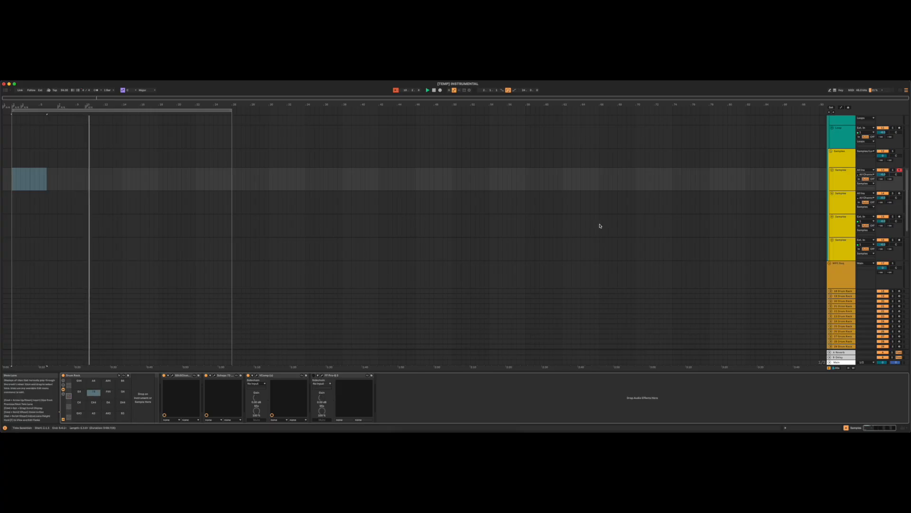
- Review the red instrument group, the Samples/Loops group, the individual loop tracks and the yellow sampler group
{"action": "scroll", "coordinate": [836, 188], "scroll_direction": "up", "scroll_amount": 7}
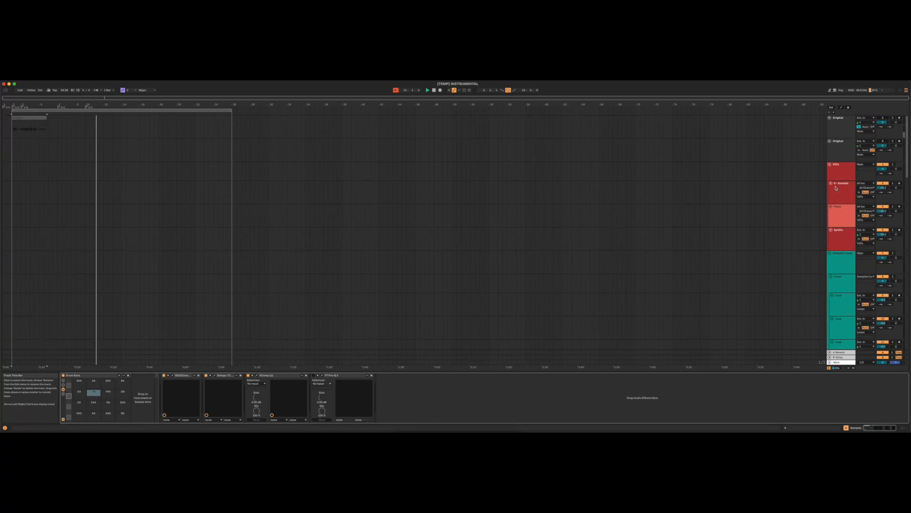
{"action": "left_click", "coordinate": [843, 167]}
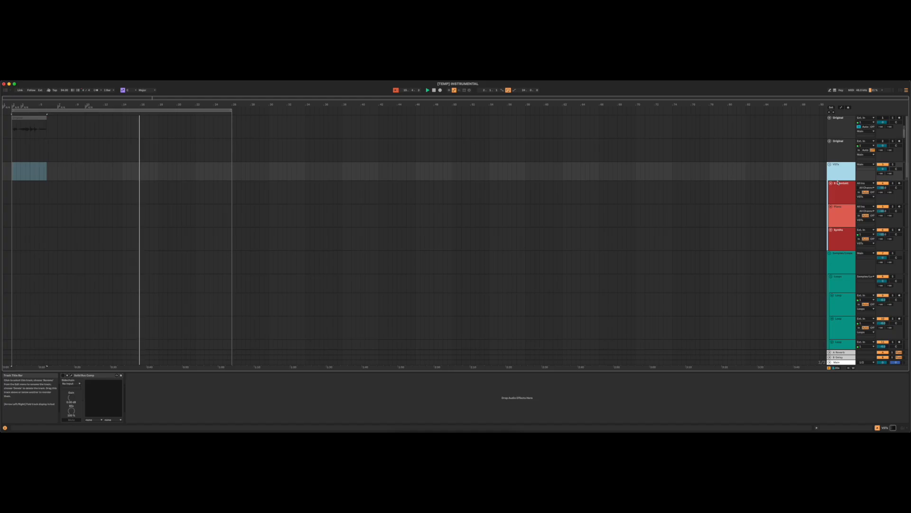
{"action": "scroll", "coordinate": [839, 204], "scroll_direction": "down", "scroll_amount": 5}
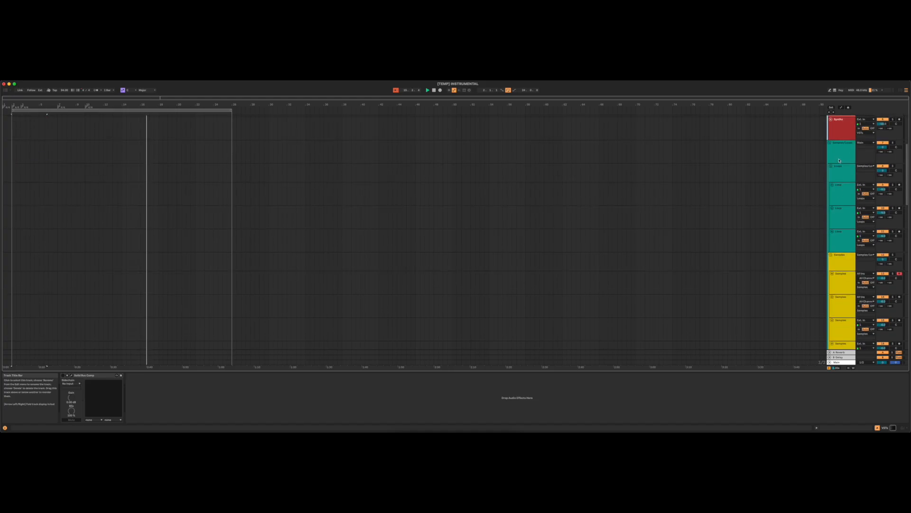
{"action": "left_click", "coordinate": [838, 156]}
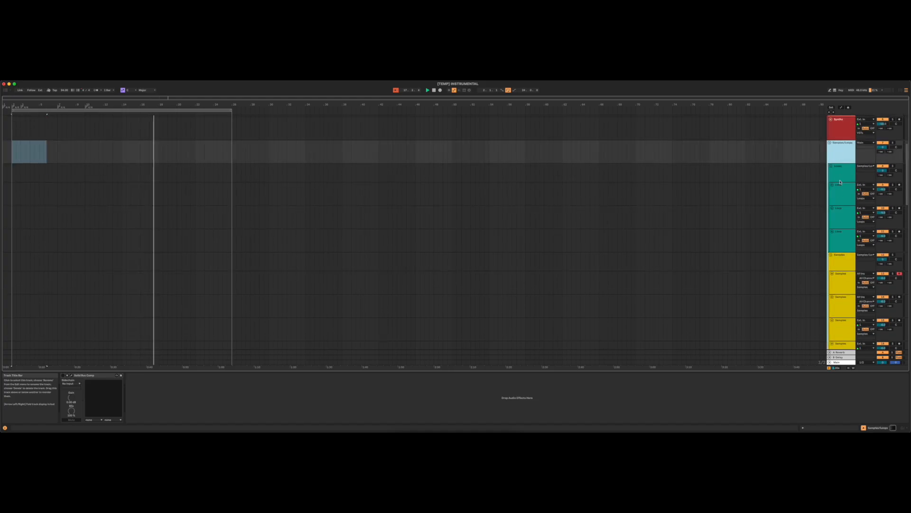
{"action": "left_click", "coordinate": [842, 176]}
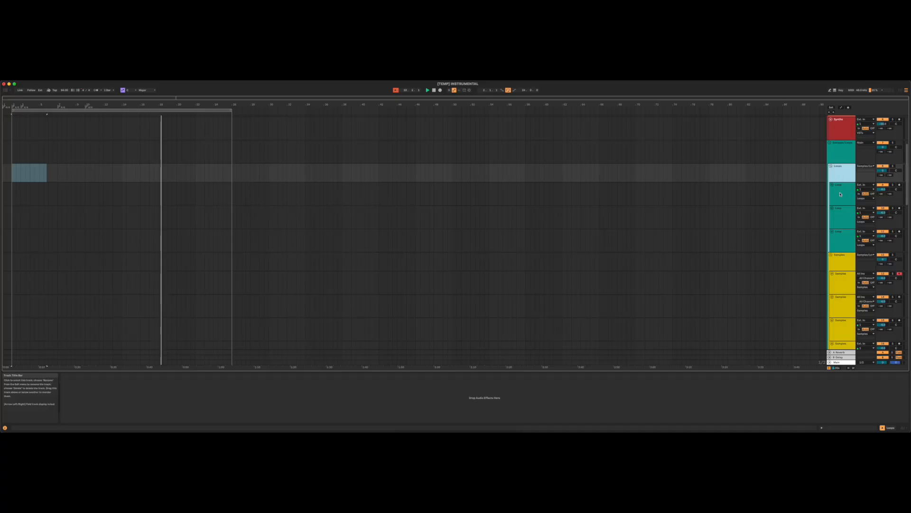
{"action": "left_click", "coordinate": [838, 194]}
{"action": "left_click", "coordinate": [839, 213]}
{"action": "left_click", "coordinate": [841, 239]}
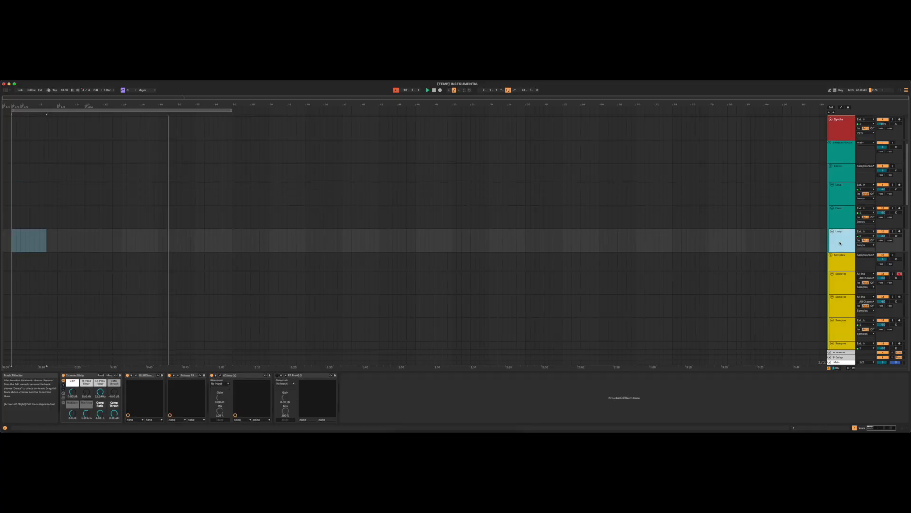
{"action": "left_click", "coordinate": [839, 258]}
{"action": "scroll", "coordinate": [841, 252], "scroll_direction": "down", "scroll_amount": 2}
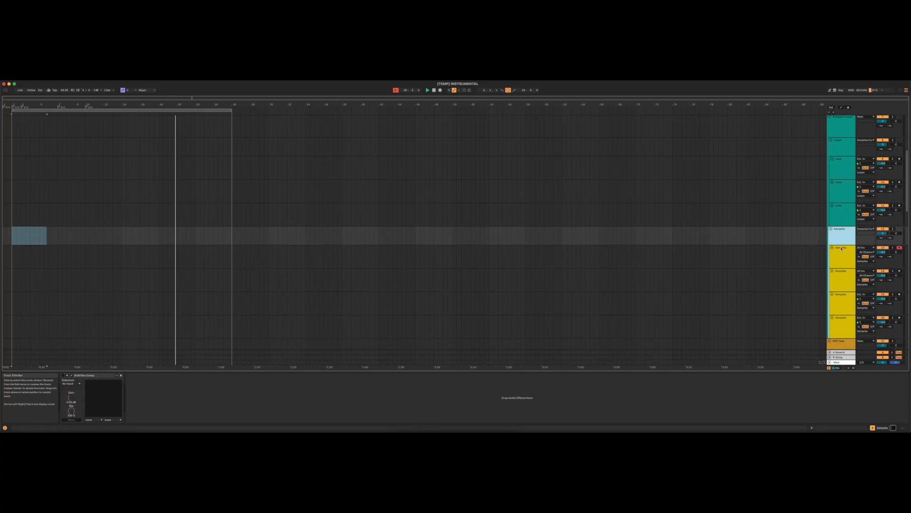
- Select the four tracks in the yellow sampler group one after another to inspect their device chains
{"action": "scroll", "coordinate": [843, 249], "scroll_direction": "down", "scroll_amount": 2}
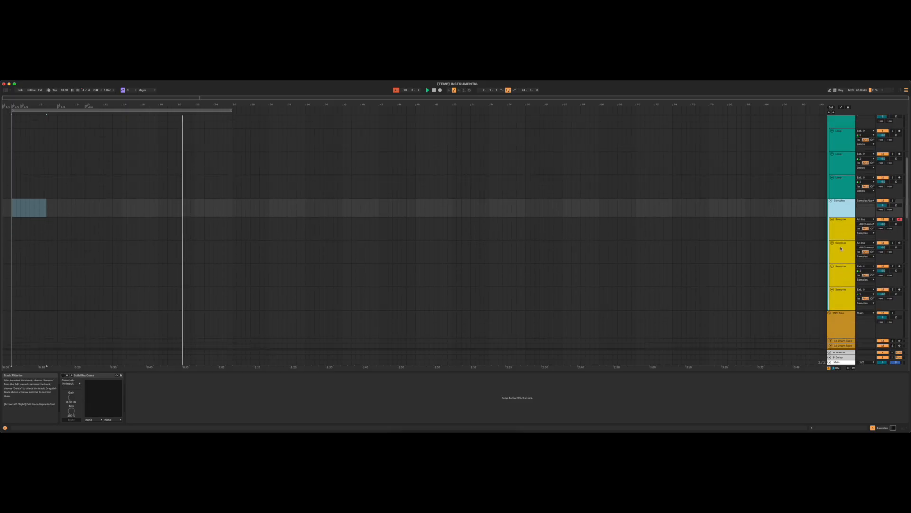
{"action": "left_click", "coordinate": [839, 226]}
{"action": "left_click", "coordinate": [839, 250]}
{"action": "left_click", "coordinate": [839, 274]}
{"action": "left_click", "coordinate": [838, 298]}
- Inspect one of the orange MPC Seq group's Drum Rack tracks and the purple Drum/Bass group's device chain
{"action": "scroll", "coordinate": [839, 298], "scroll_direction": "down", "scroll_amount": 3}
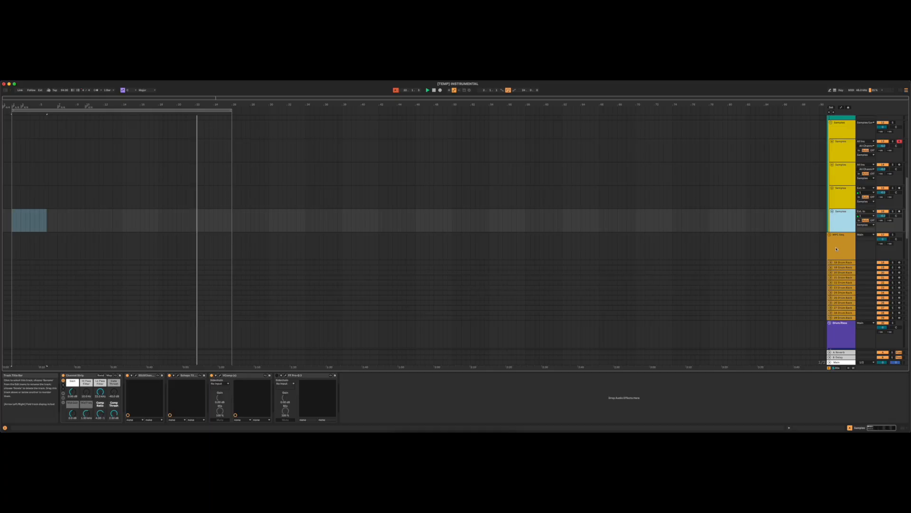
{"action": "scroll", "coordinate": [837, 249], "scroll_direction": "down", "scroll_amount": 3}
{"action": "left_click", "coordinate": [837, 256]}
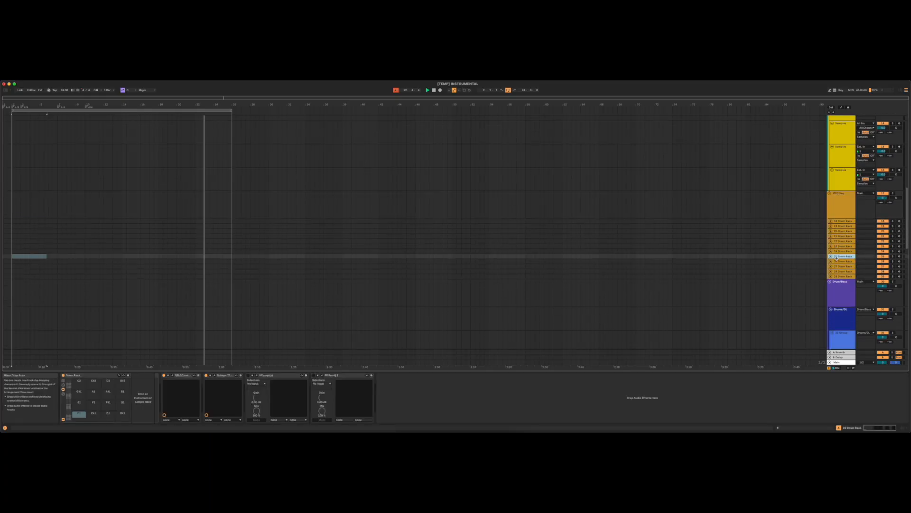
{"action": "left_click", "coordinate": [840, 282]}
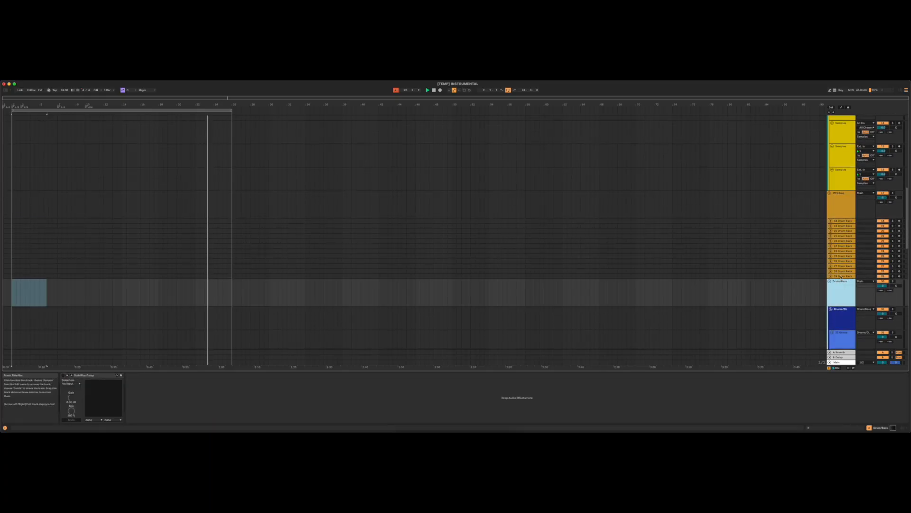
- Look over the template's tracks in Session View and return to Arrangement View
{"action": "left_click", "coordinate": [906, 90]}
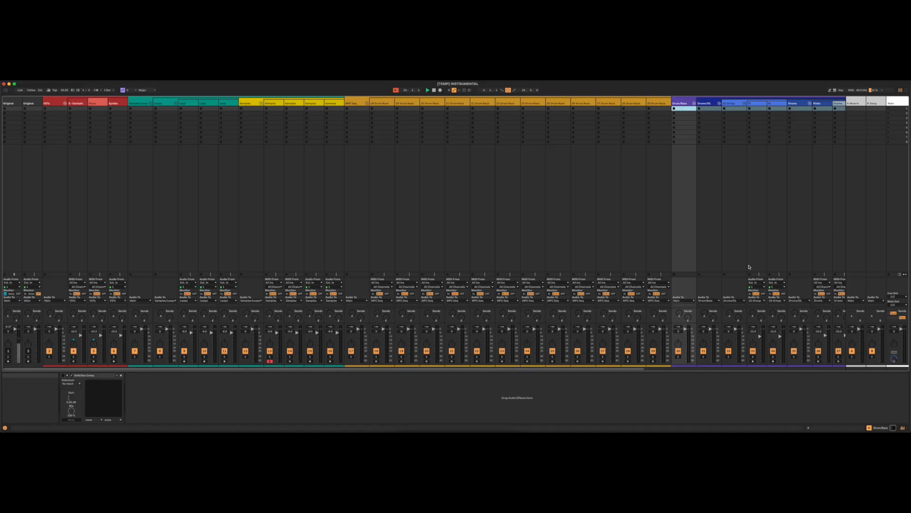
{"action": "left_click_drag", "start_coordinate": [623, 370], "coordinate": [549, 390]}
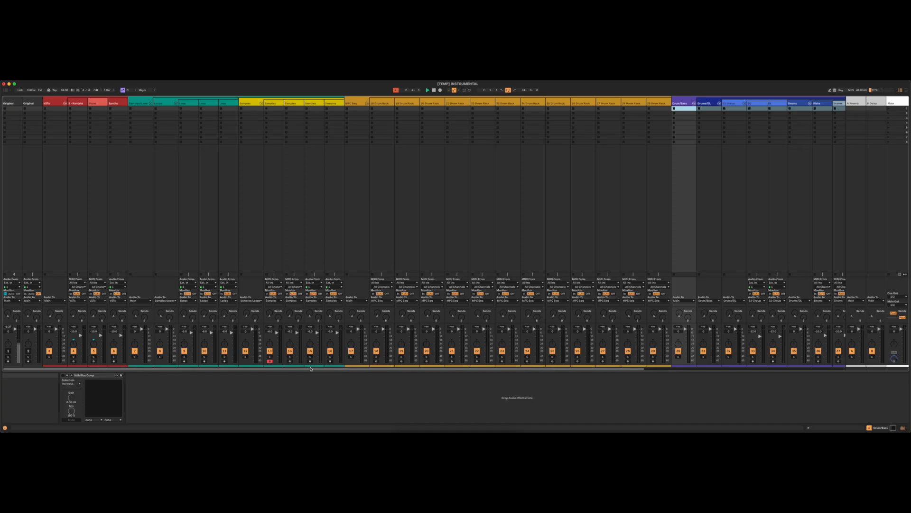
{"action": "left_click_drag", "start_coordinate": [617, 368], "coordinate": [834, 365]}
{"action": "left_click", "coordinate": [907, 91]}
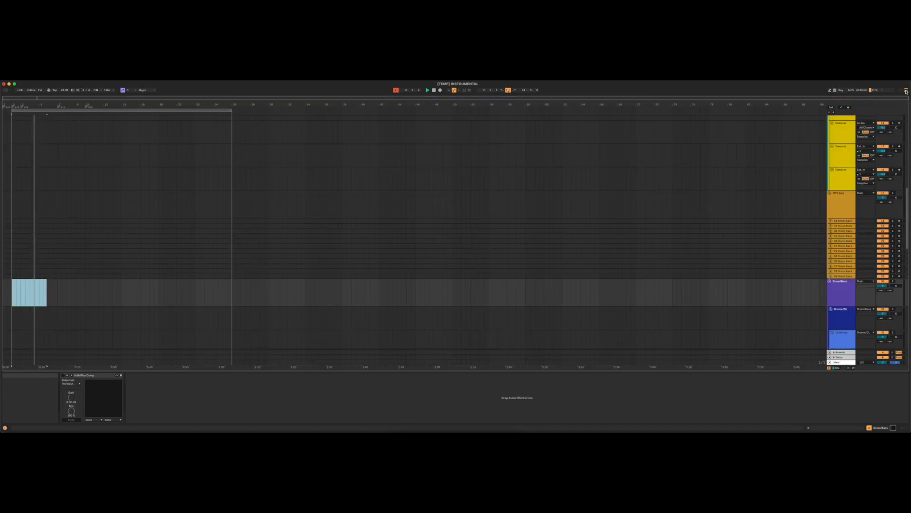
- Select the red VSTs group and its Kontakt and Piano tracks in turn, and arm the Piano track for recording
{"action": "scroll", "coordinate": [831, 155], "scroll_direction": "up", "scroll_amount": 10}
{"action": "scroll", "coordinate": [831, 155], "scroll_direction": "up", "scroll_amount": 3}
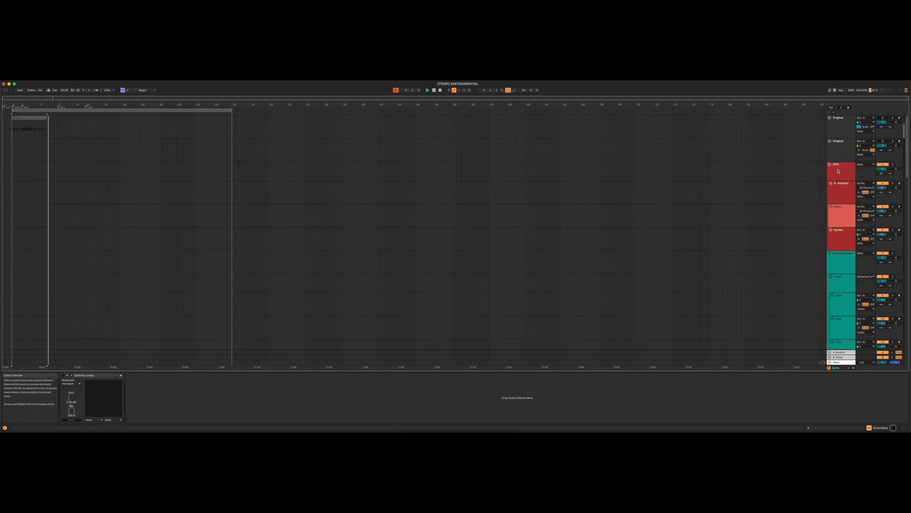
{"action": "left_click", "coordinate": [837, 172]}
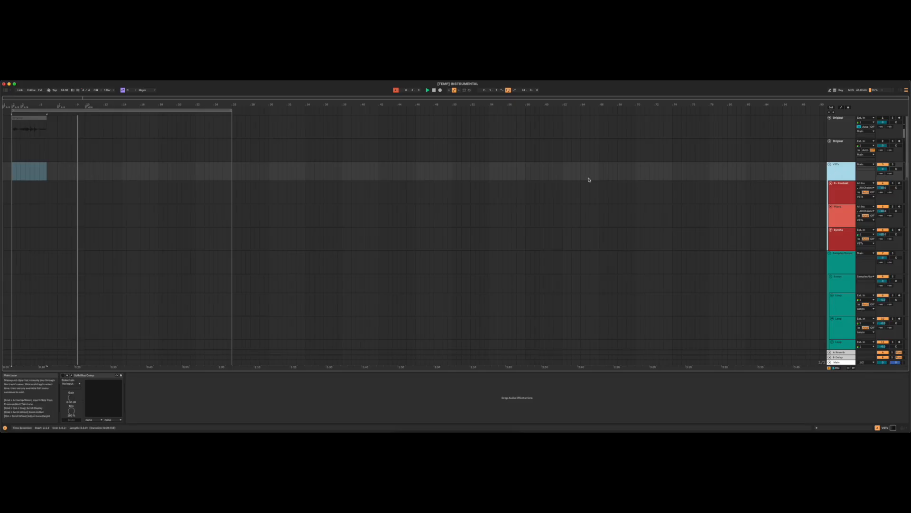
{"action": "left_click", "coordinate": [844, 194]}
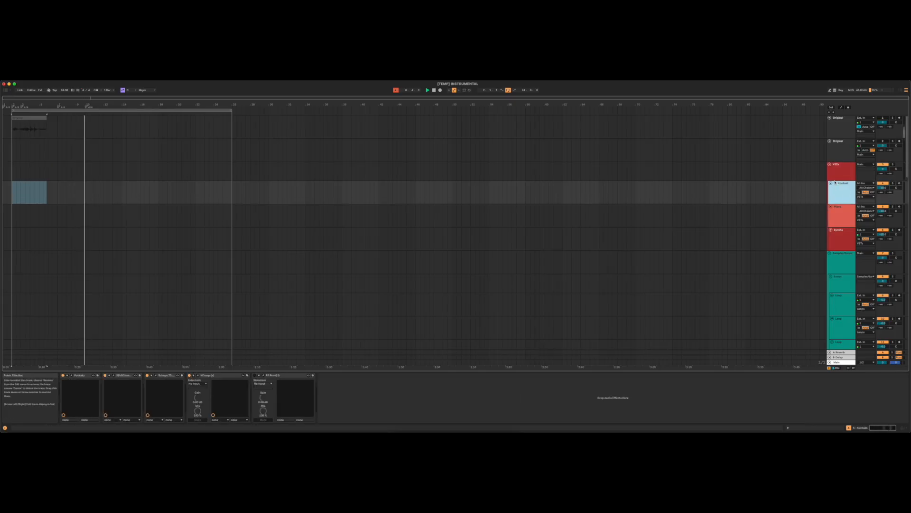
{"action": "left_click", "coordinate": [837, 216]}
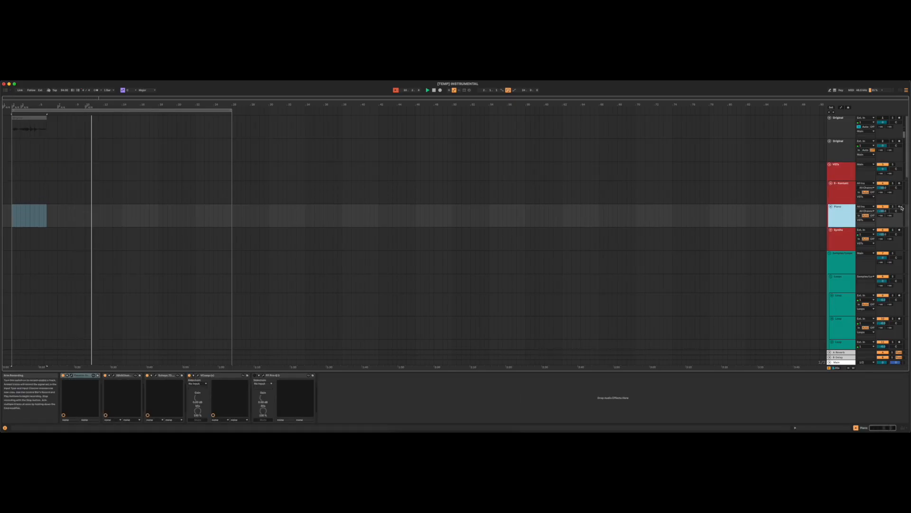
{"action": "left_click", "coordinate": [900, 207]}
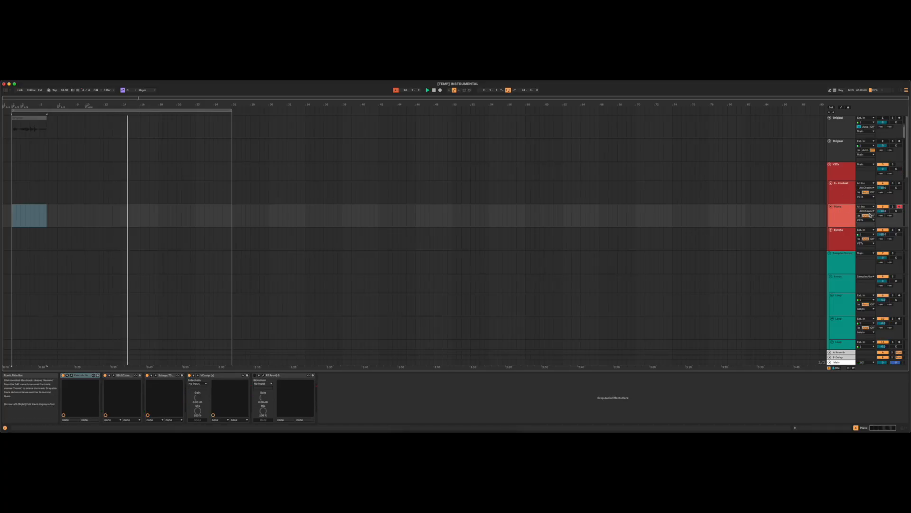
- Compare the device chains of the Synths audio track, the Kontakt track and the VSTs group
{"action": "scroll", "coordinate": [841, 216], "scroll_direction": "down", "scroll_amount": 1}
{"action": "left_click", "coordinate": [838, 223]}
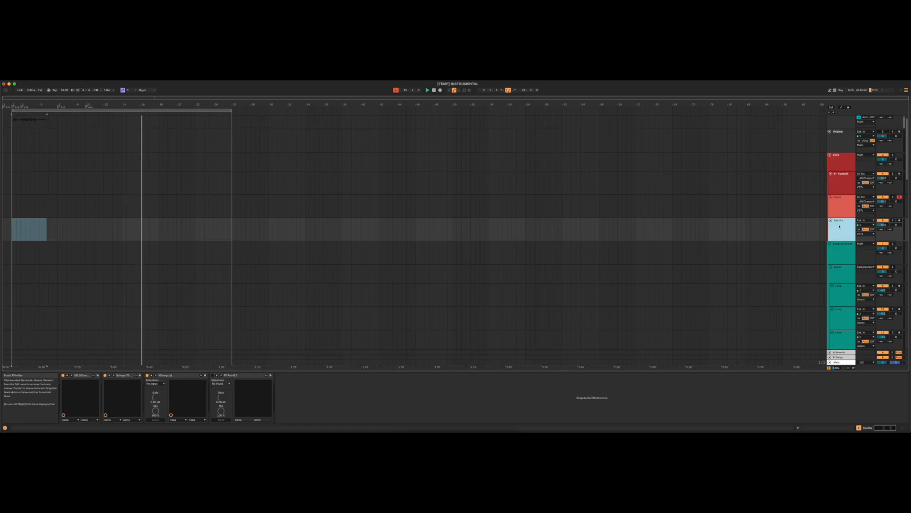
{"action": "left_click", "coordinate": [841, 186]}
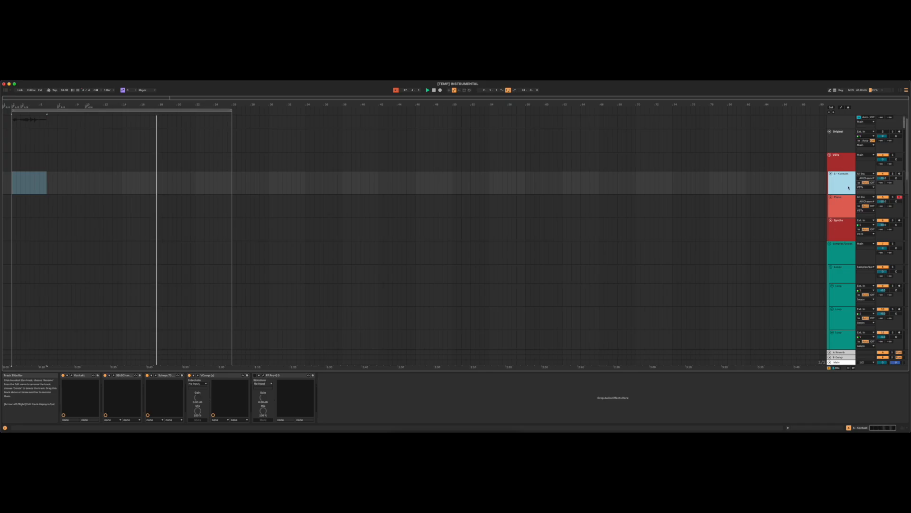
{"action": "left_click", "coordinate": [840, 163]}
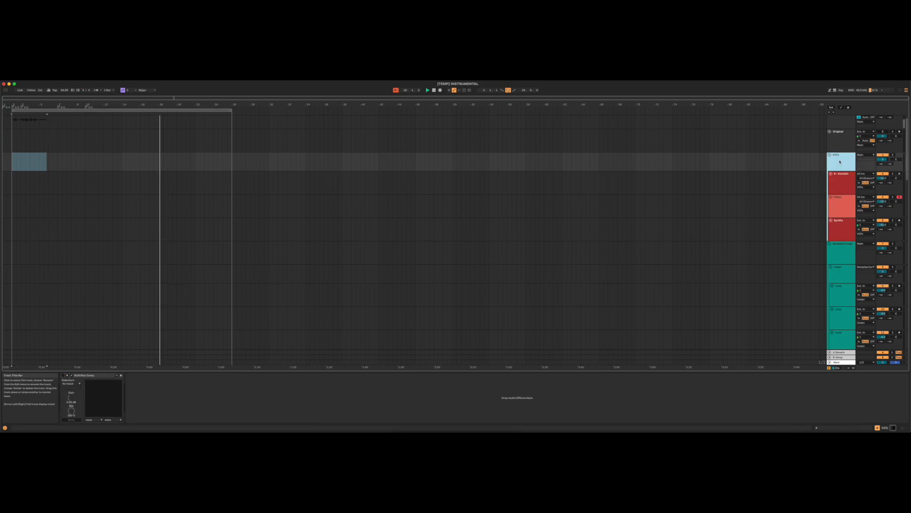
{"action": "left_click", "coordinate": [839, 186]}
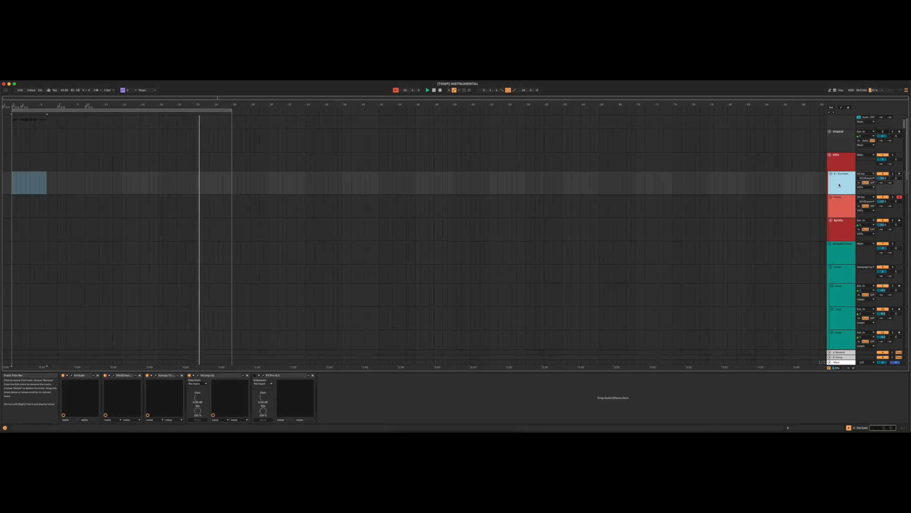
- Examine the remaining groups in the arrangement, from the loop and sampler tracks down to the Drums, Bass and 808s tracks
{"action": "scroll", "coordinate": [843, 196], "scroll_direction": "down", "scroll_amount": 2}
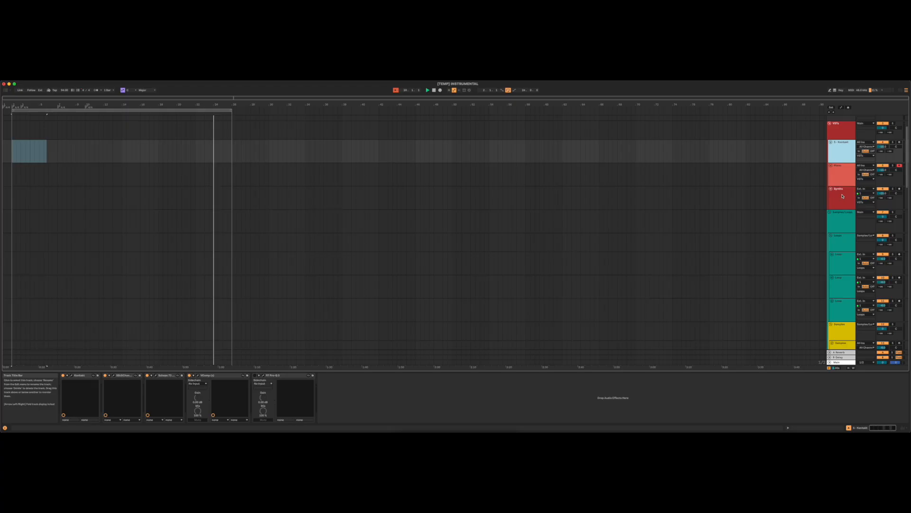
{"action": "scroll", "coordinate": [842, 196], "scroll_direction": "down", "scroll_amount": 1}
{"action": "scroll", "coordinate": [842, 196], "scroll_direction": "down", "scroll_amount": 2}
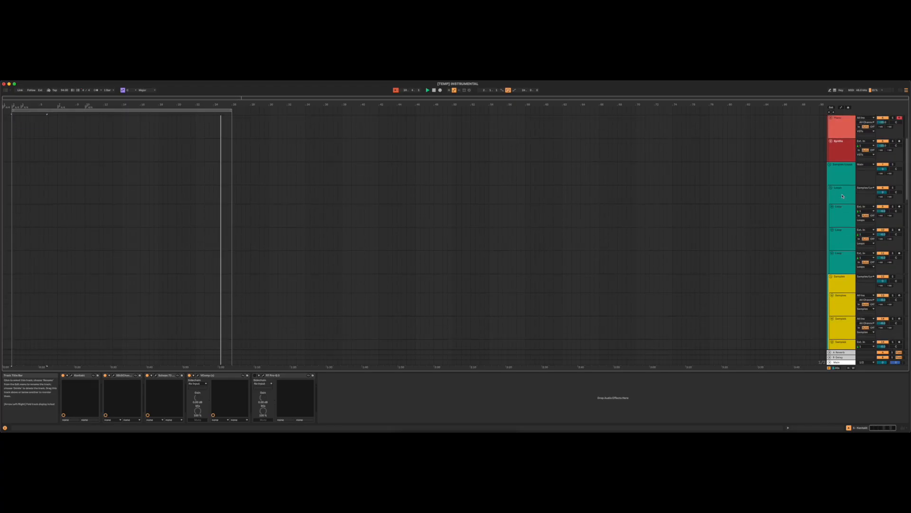
{"action": "scroll", "coordinate": [840, 195], "scroll_direction": "down", "scroll_amount": 20}
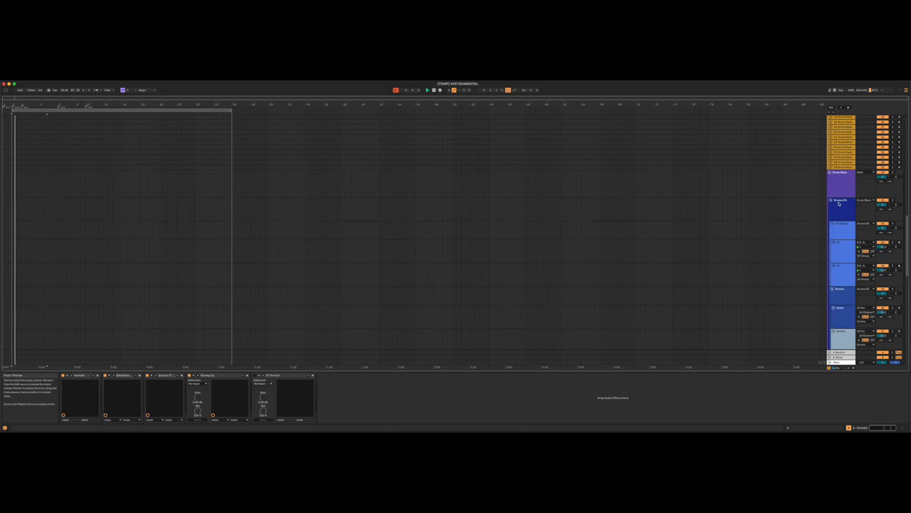
{"action": "scroll", "coordinate": [841, 211], "scroll_direction": "down", "scroll_amount": 5}
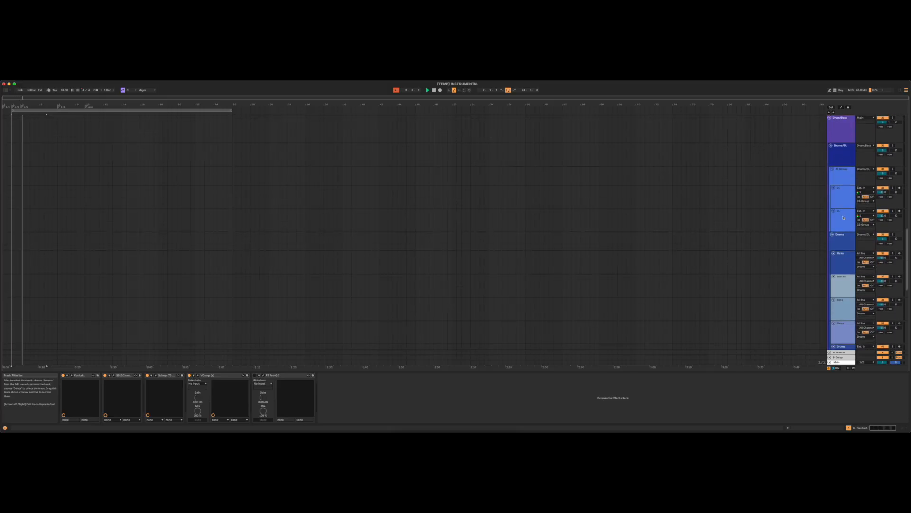
{"action": "scroll", "coordinate": [842, 219], "scroll_direction": "down", "scroll_amount": 3}
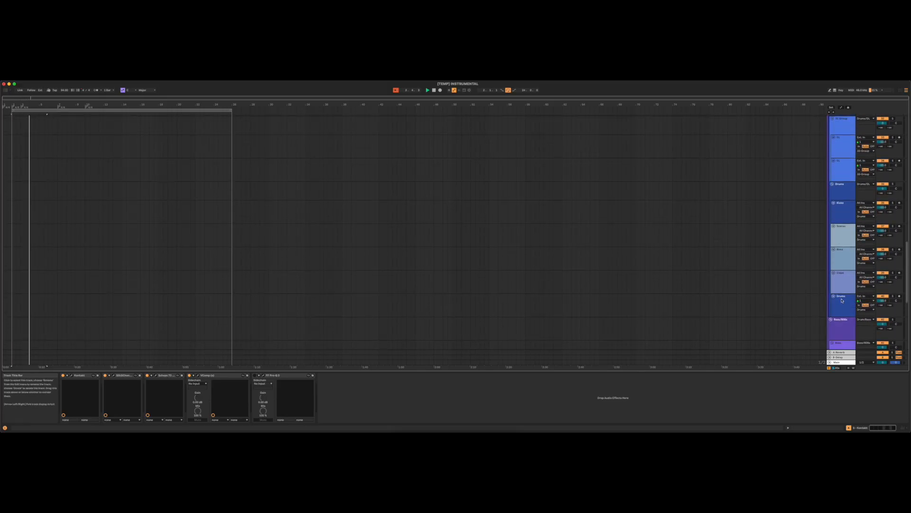
{"action": "scroll", "coordinate": [847, 287], "scroll_direction": "down", "scroll_amount": 2}
{"action": "scroll", "coordinate": [841, 223], "scroll_direction": "down", "scroll_amount": 9}
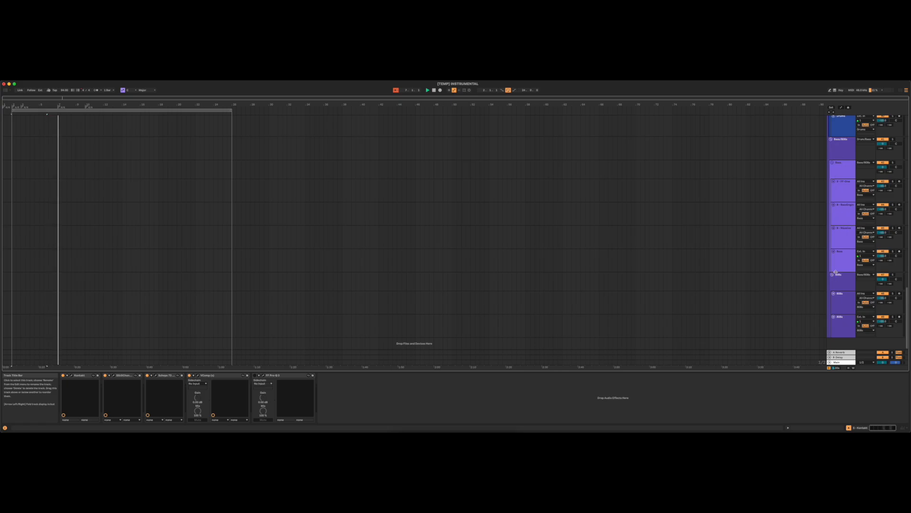
{"action": "scroll", "coordinate": [847, 238], "scroll_direction": "up", "scroll_amount": 7}
{"action": "scroll", "coordinate": [837, 277], "scroll_direction": "up", "scroll_amount": 6}
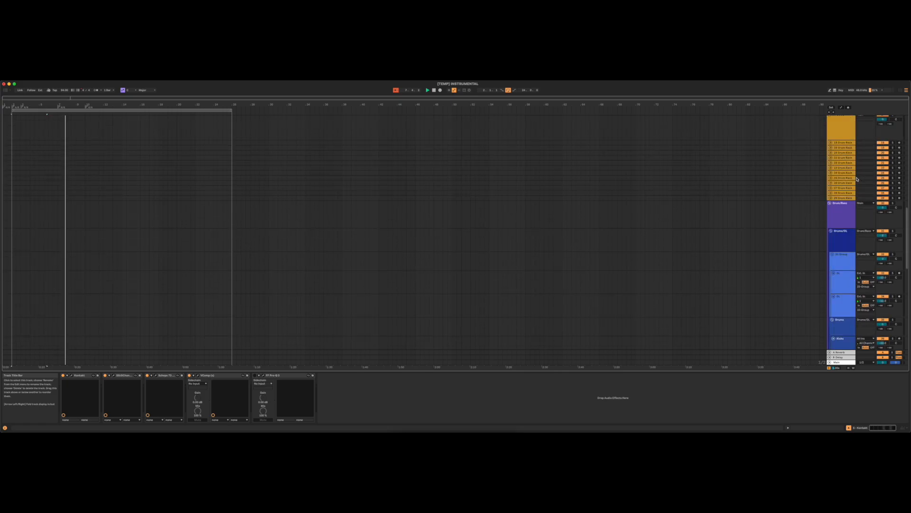
- Examine the full row of track groups in the Session View mixer from end to end, and switch back to Arrangement View
{"action": "left_click", "coordinate": [901, 90]}
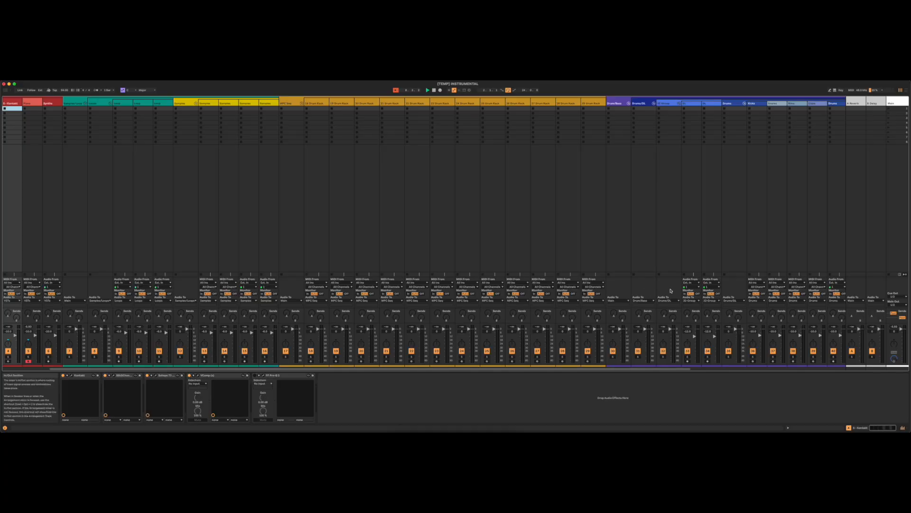
{"action": "left_click_drag", "start_coordinate": [604, 370], "coordinate": [401, 372]}
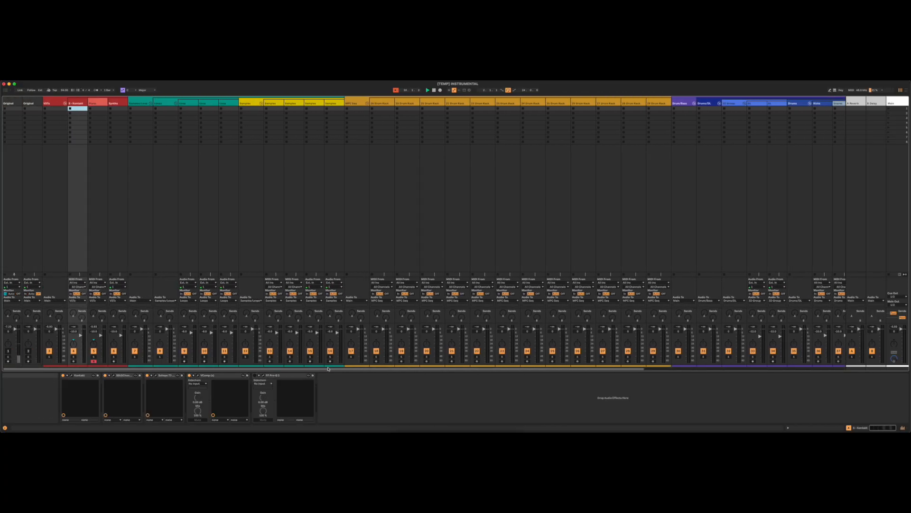
{"action": "left_click_drag", "start_coordinate": [345, 376], "coordinate": [761, 372]}
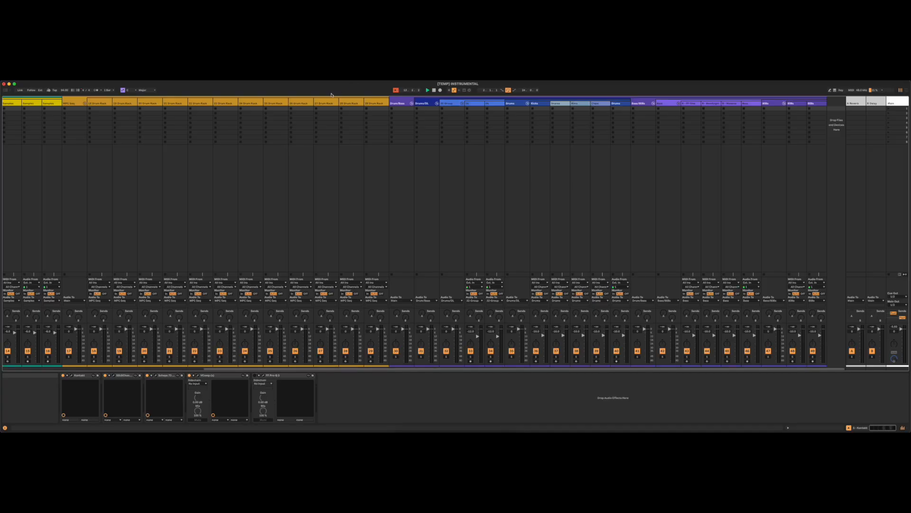
{"action": "left_click_drag", "start_coordinate": [367, 373], "coordinate": [142, 371]}
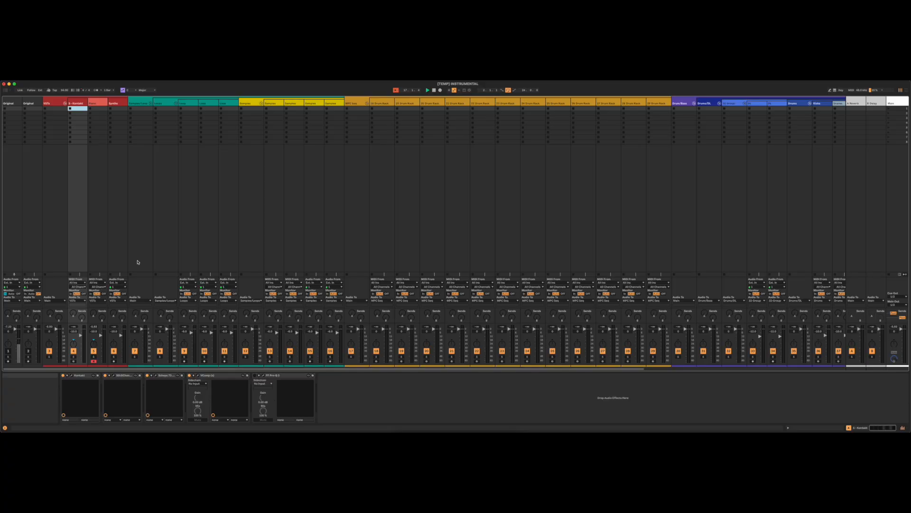
{"action": "left_click", "coordinate": [908, 90]}
- Select the Kicks track in the Drums group, arm it for recording and browse its Drum Rack pads
{"action": "scroll", "coordinate": [839, 270], "scroll_direction": "down", "scroll_amount": 5}
{"action": "scroll", "coordinate": [839, 270], "scroll_direction": "down", "scroll_amount": 5}
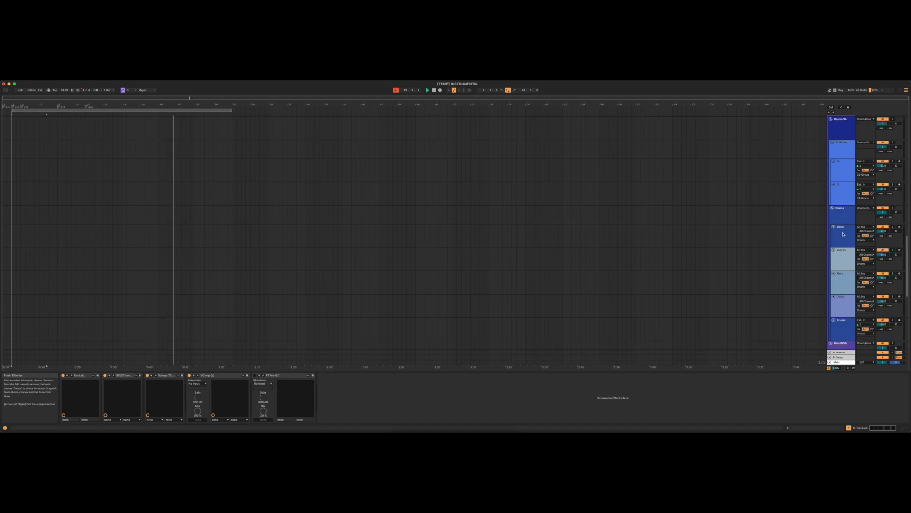
{"action": "left_click", "coordinate": [844, 234]}
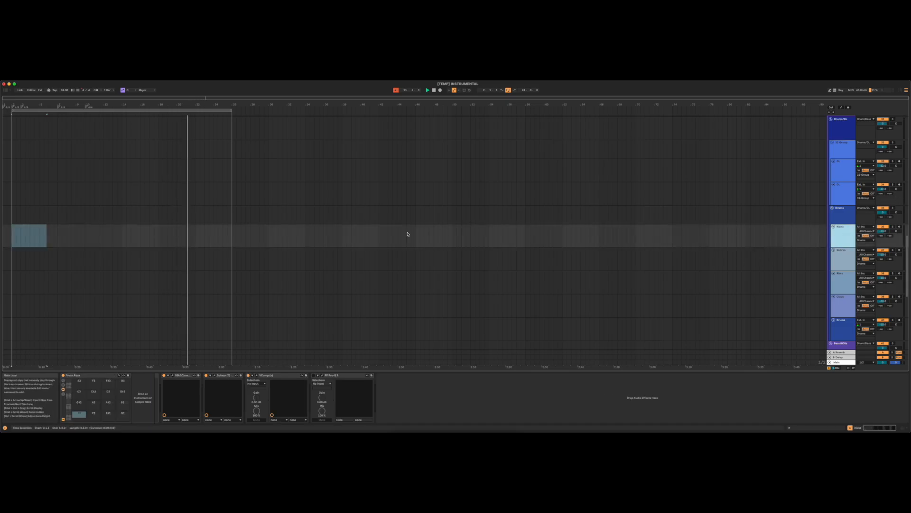
{"action": "left_click", "coordinate": [900, 226]}
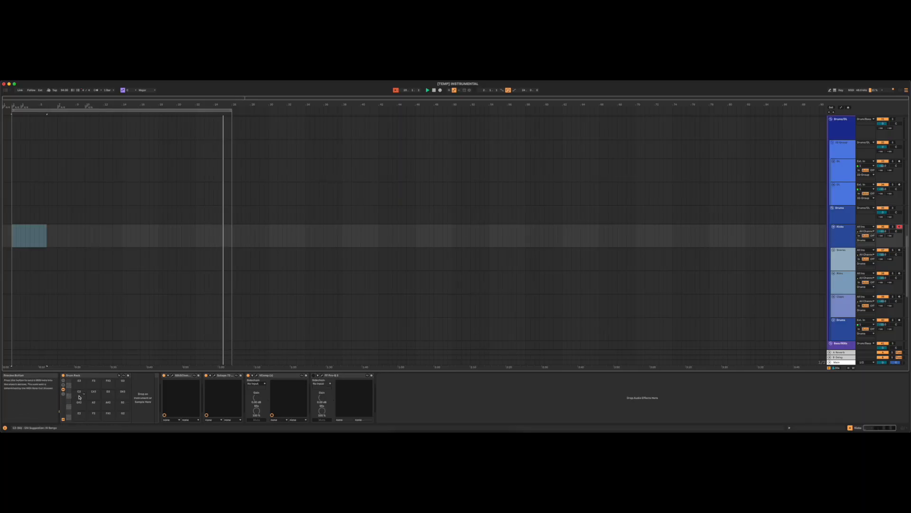
{"action": "scroll", "coordinate": [80, 397], "scroll_direction": "up", "scroll_amount": 5}
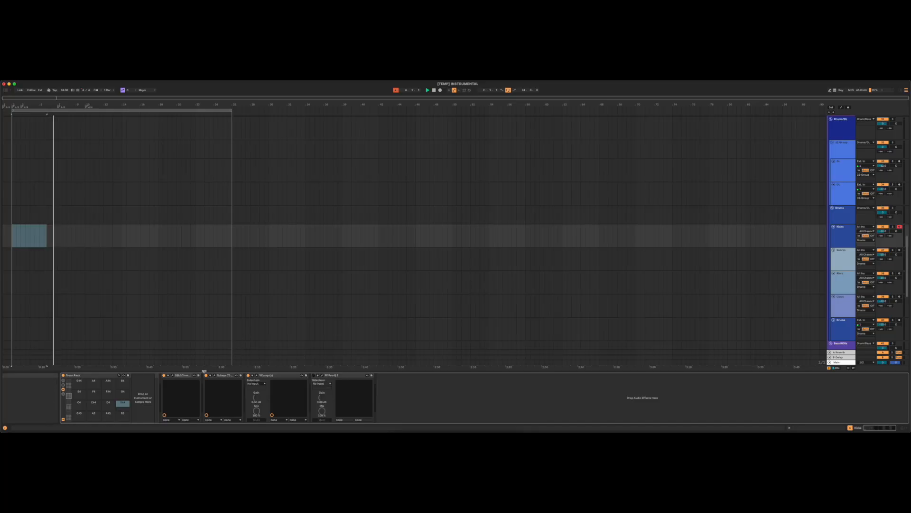
- View the SSL G-Channel and Scheps 73 plug-in windows on the Kicks track, closing the Scheps 73 window
{"action": "left_click", "coordinate": [173, 376]}
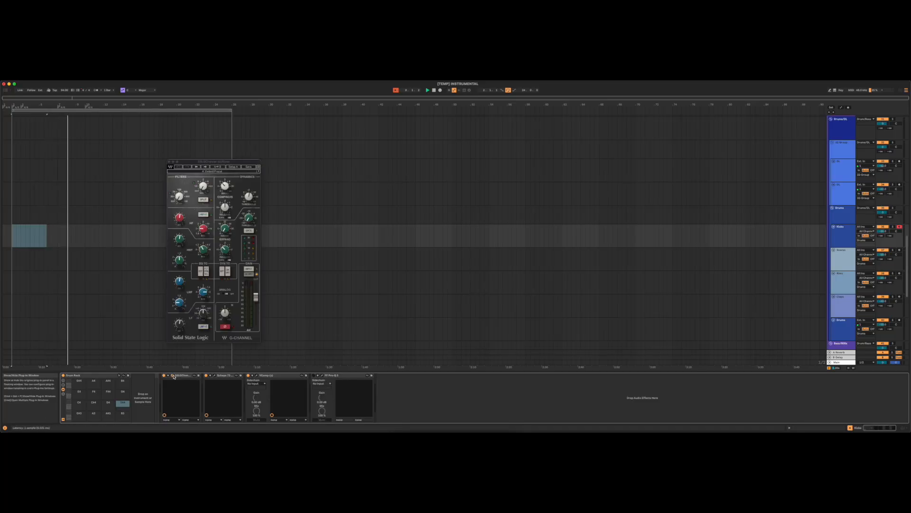
{"action": "left_click", "coordinate": [216, 377]}
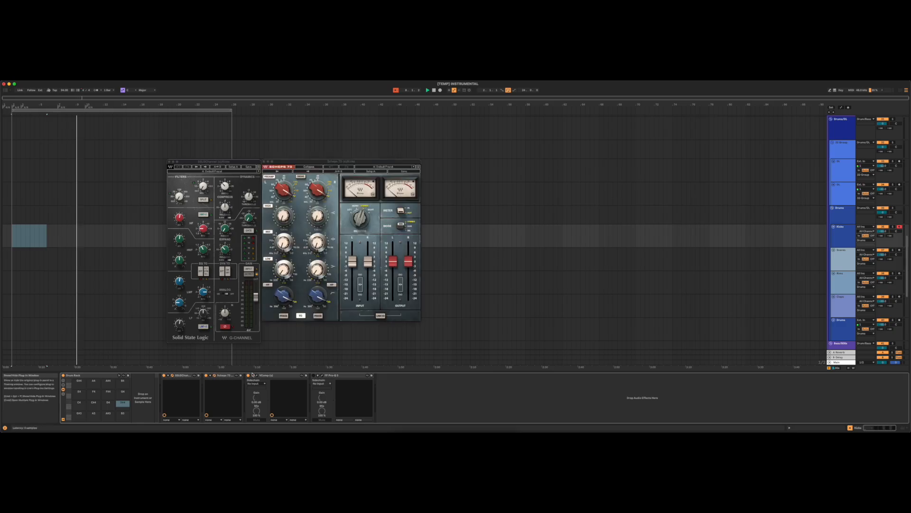
{"action": "left_click", "coordinate": [215, 376]}
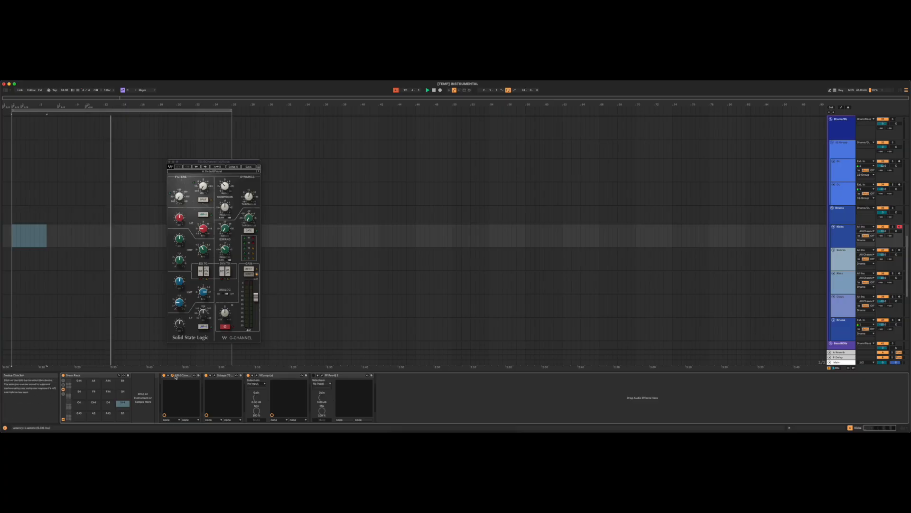
{"action": "left_click", "coordinate": [198, 375]}
{"action": "left_click", "coordinate": [173, 376]}
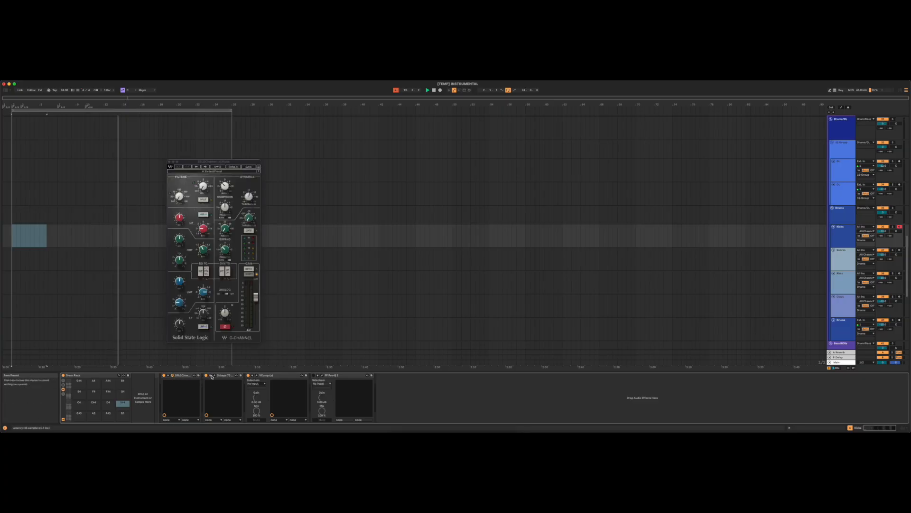
- Open the Scheps 73, V-Comp and FabFilter Pro-Q 3 windows on the Kicks track and reposition the Pro-Q 3 window
{"action": "left_click", "coordinate": [215, 376]}
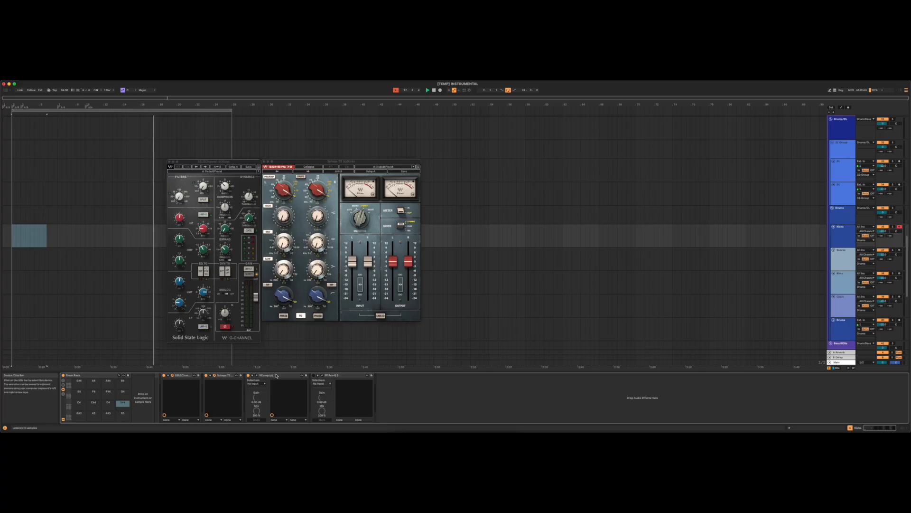
{"action": "left_click", "coordinate": [256, 377]}
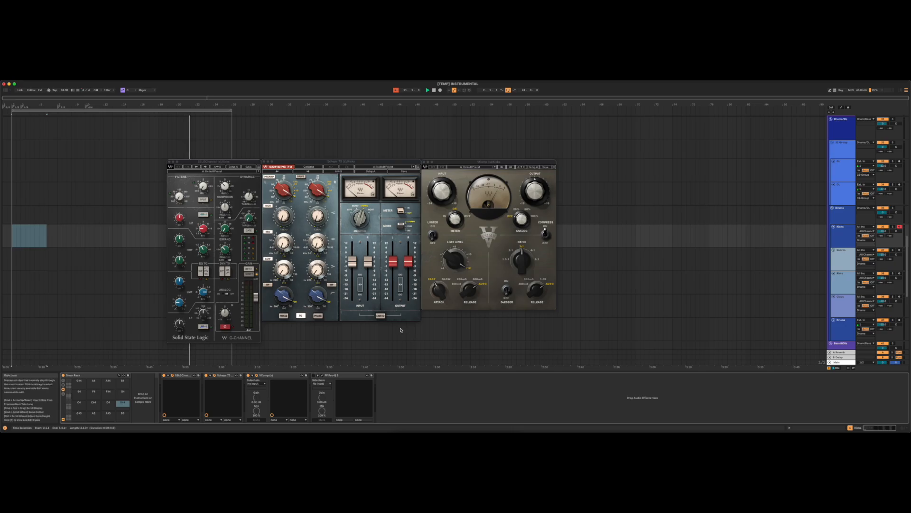
{"action": "left_click", "coordinate": [324, 377]}
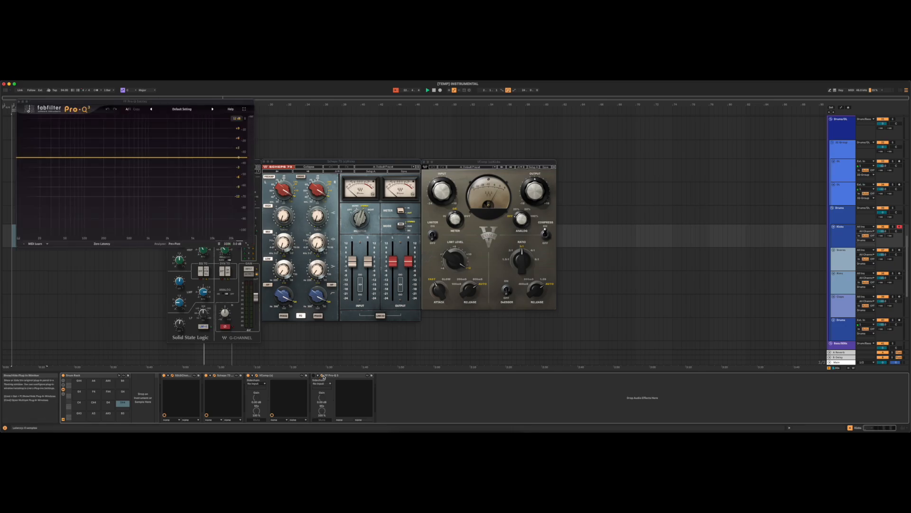
{"action": "left_click_drag", "start_coordinate": [166, 102], "coordinate": [632, 182]}
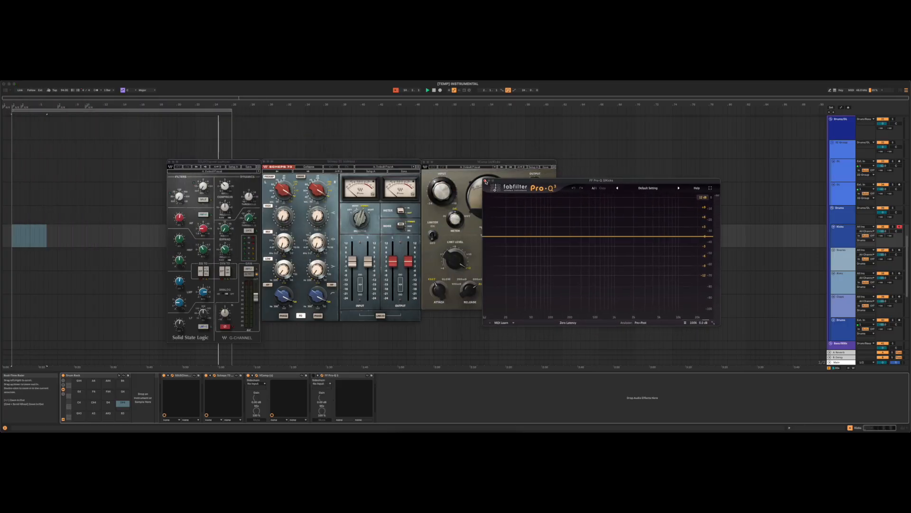
- Close the Pro-Q 3, SSL G-Channel, Scheps 73 and V-Comp plug-in windows
{"action": "left_click", "coordinate": [486, 181]}
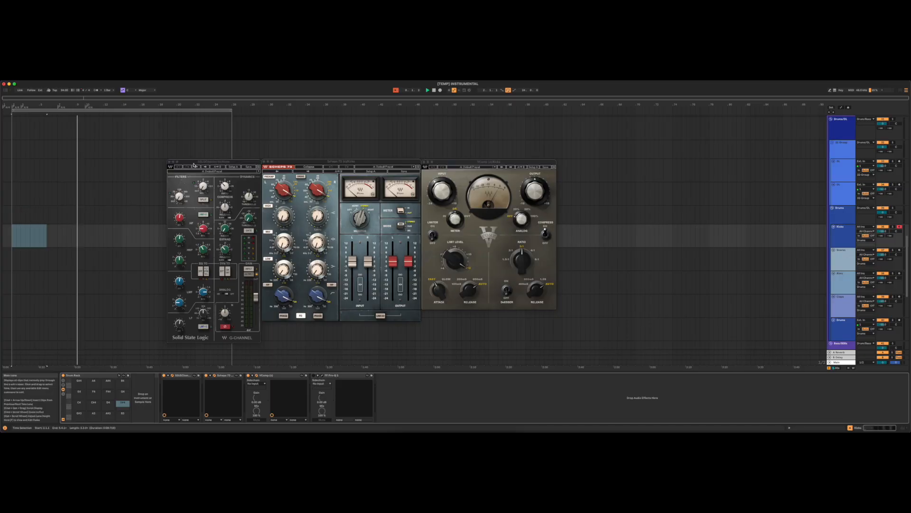
{"action": "left_click", "coordinate": [169, 161]}
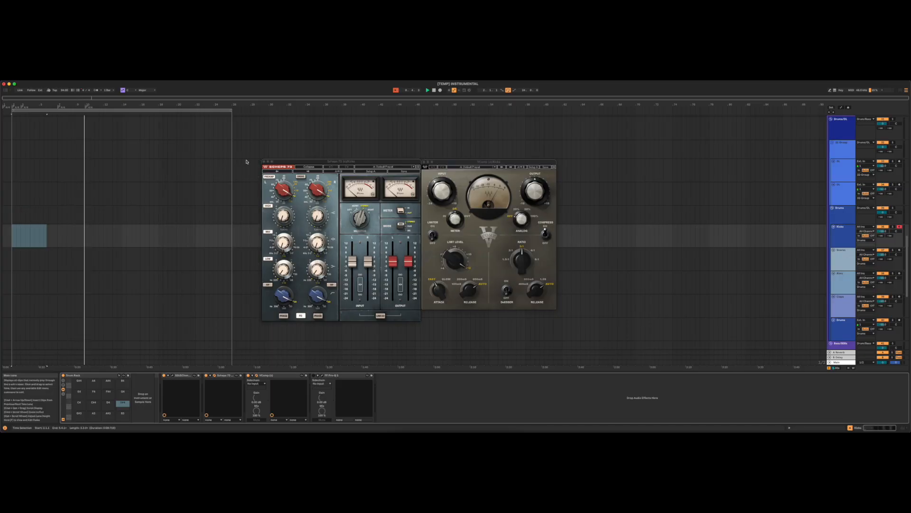
{"action": "left_click", "coordinate": [265, 163]}
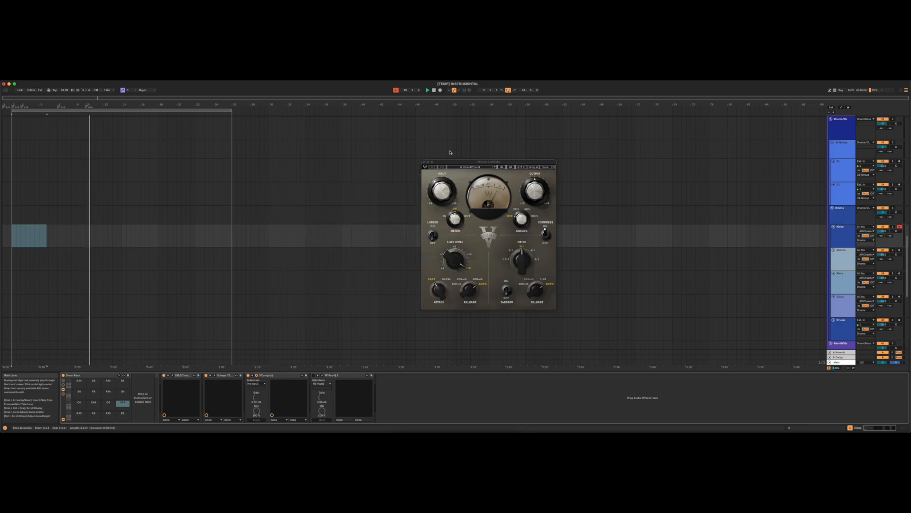
{"action": "left_click", "coordinate": [424, 163]}
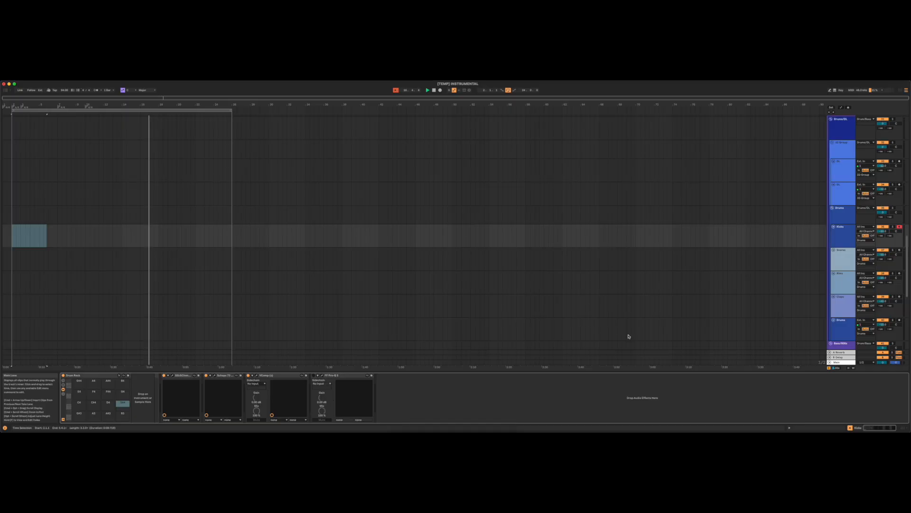
- View the device chains of the Drums group, the Kicks track and the Snares track in turn
{"action": "left_click", "coordinate": [840, 216]}
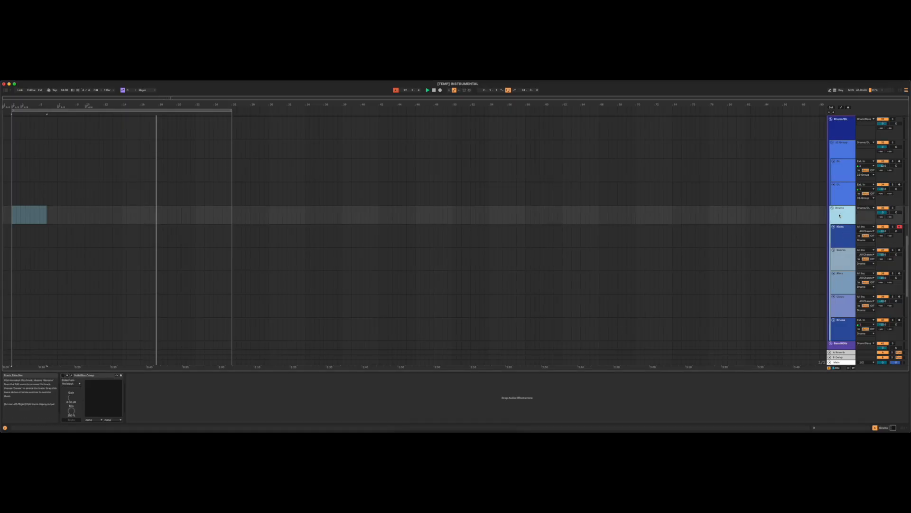
{"action": "left_click", "coordinate": [841, 236]}
{"action": "left_click", "coordinate": [835, 269]}
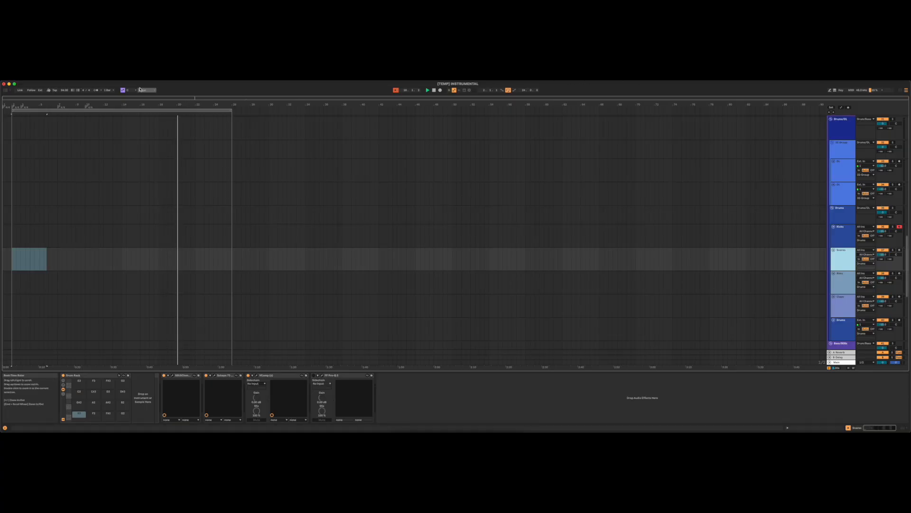
- Switch from the instrumental template to the Drama Live Set
{"action": "left_click", "coordinate": [30, 78]}
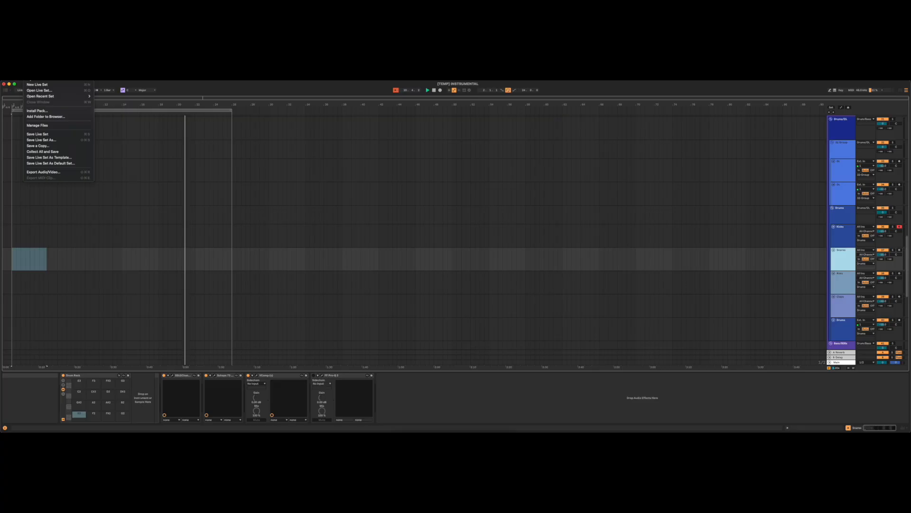
{"action": "mouse_move", "coordinate": [47, 96]}
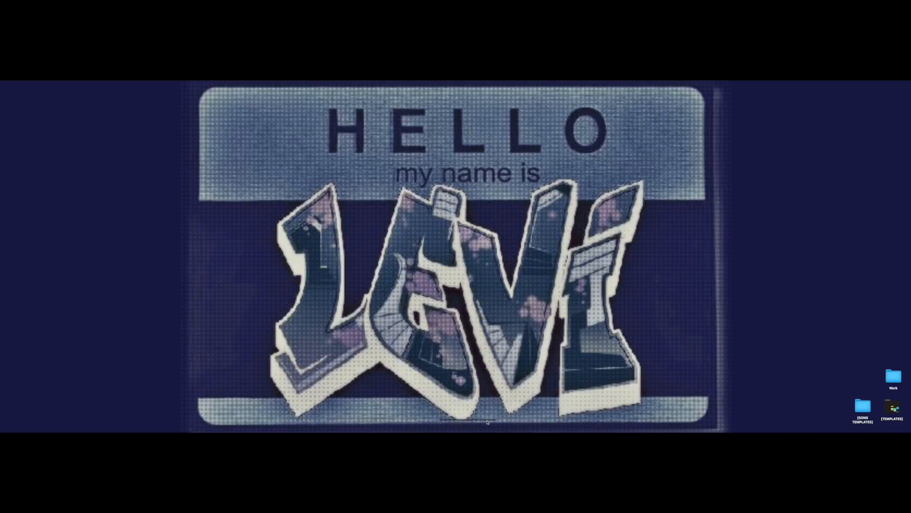
{"action": "left_click", "coordinate": [500, 430]}
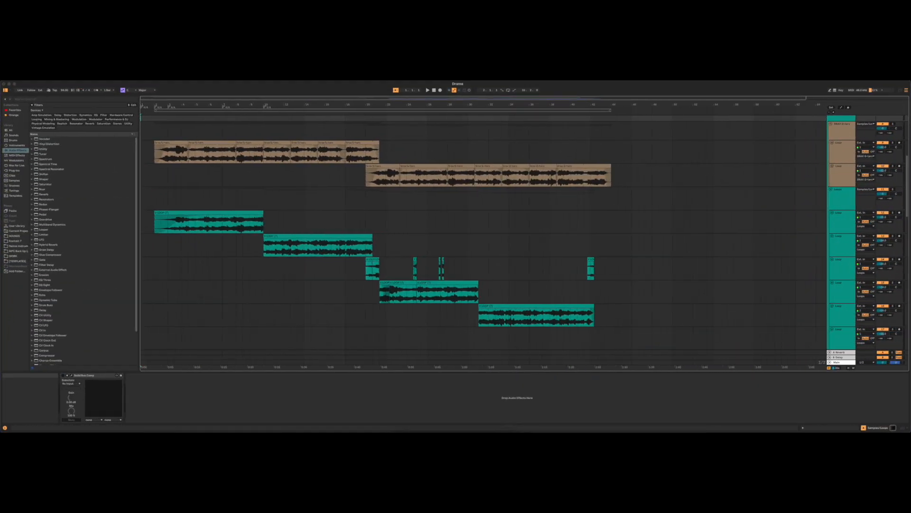
- Examine the Drama arrangement's loop, sampler and drum tracks and their clips
{"action": "scroll", "coordinate": [692, 221], "scroll_direction": "down", "scroll_amount": 15}
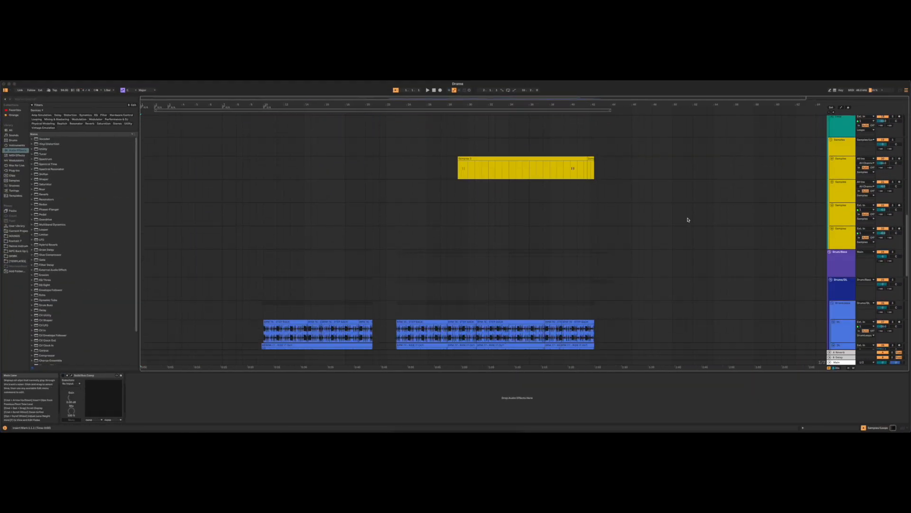
{"action": "scroll", "coordinate": [689, 218], "scroll_direction": "up", "scroll_amount": 15}
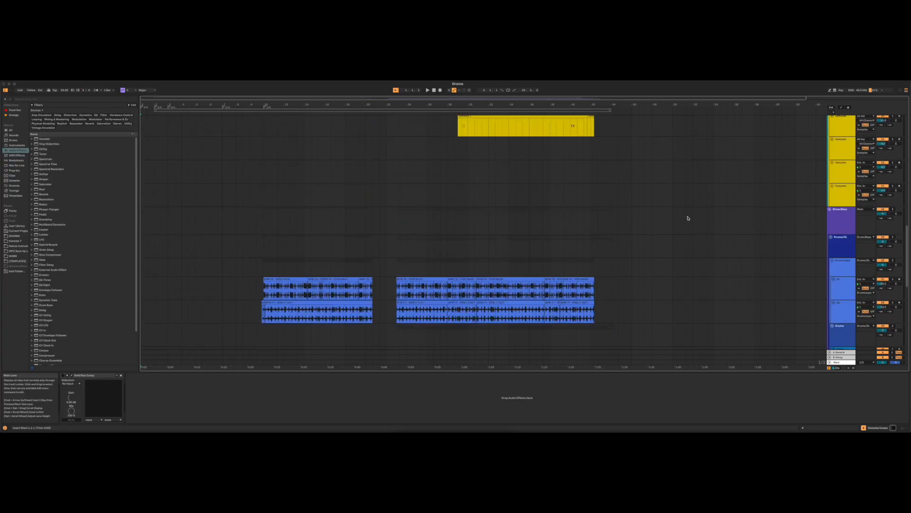
{"action": "scroll", "coordinate": [686, 212], "scroll_direction": "up", "scroll_amount": 4}
{"action": "scroll", "coordinate": [685, 208], "scroll_direction": "down", "scroll_amount": 7}
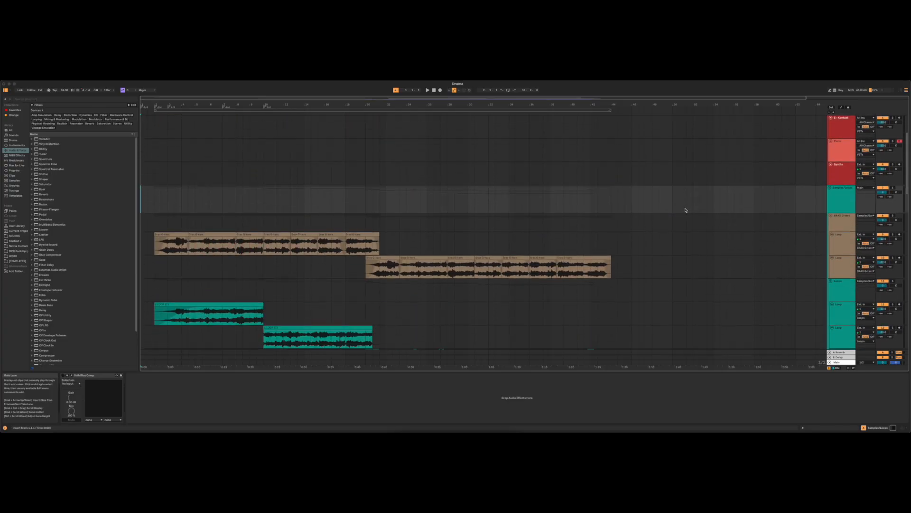
{"action": "scroll", "coordinate": [686, 207], "scroll_direction": "up", "scroll_amount": 3}
{"action": "scroll", "coordinate": [686, 210], "scroll_direction": "down", "scroll_amount": 2}
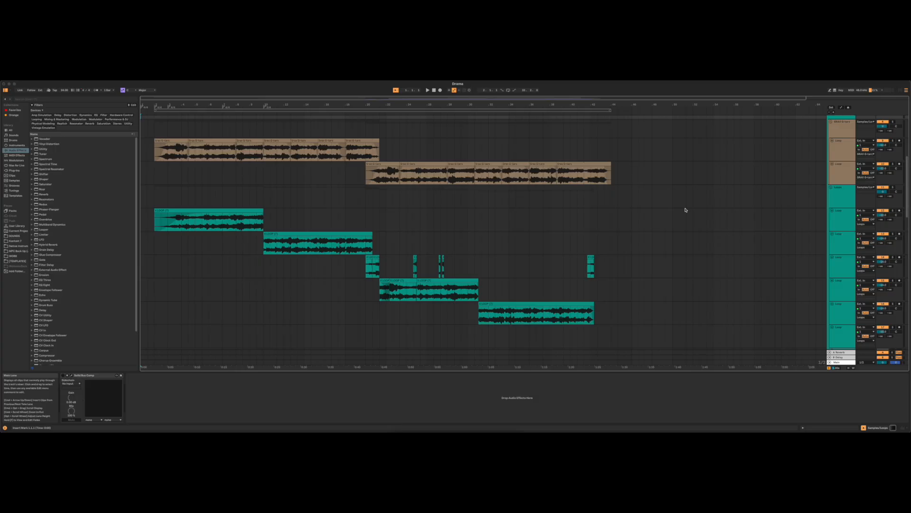
- Select the opening clip in the green Loops group and solo its track
{"action": "left_click", "coordinate": [216, 210]}
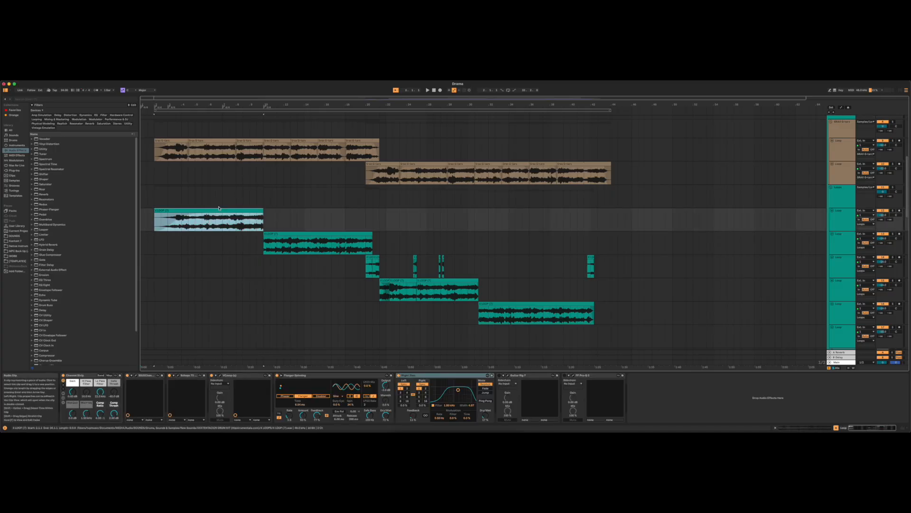
{"action": "left_click", "coordinate": [894, 210]}
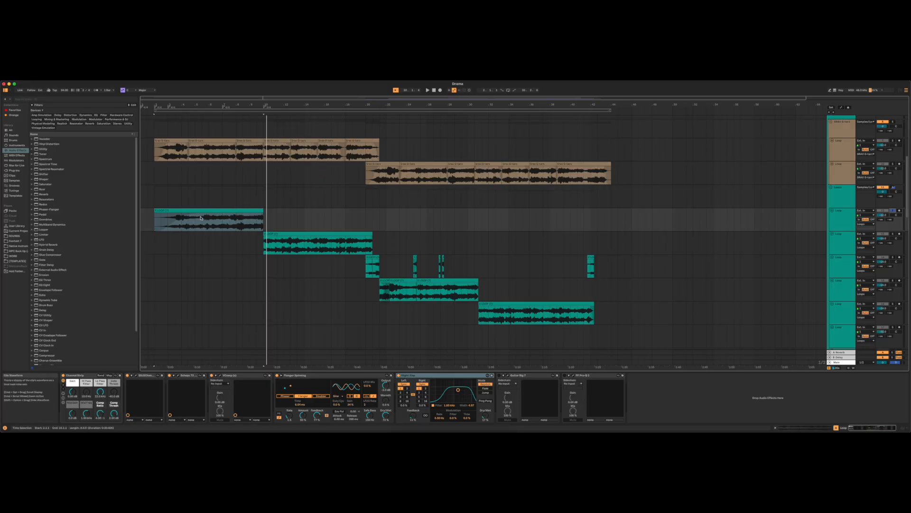
- Select the first clip on the upper brown loop track, and view and close the Guitar Rig 7 window
{"action": "left_click", "coordinate": [173, 141]}
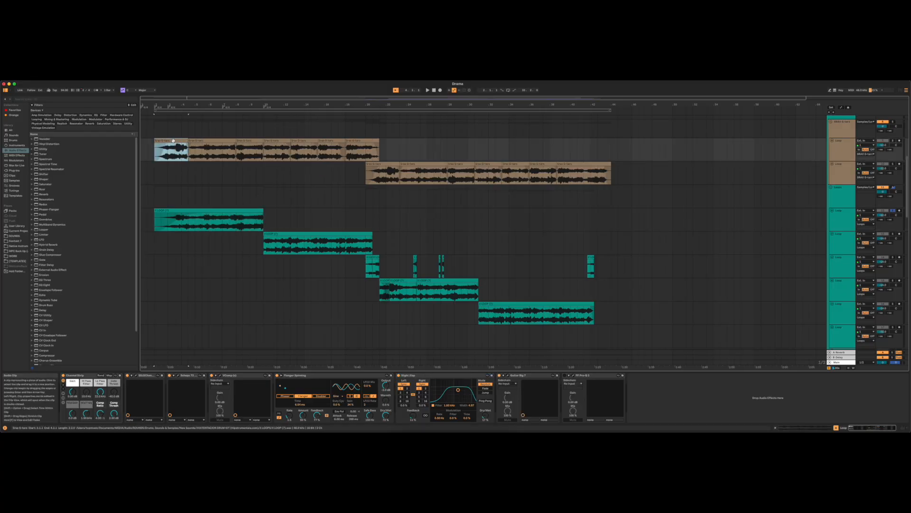
{"action": "left_click", "coordinate": [843, 151]}
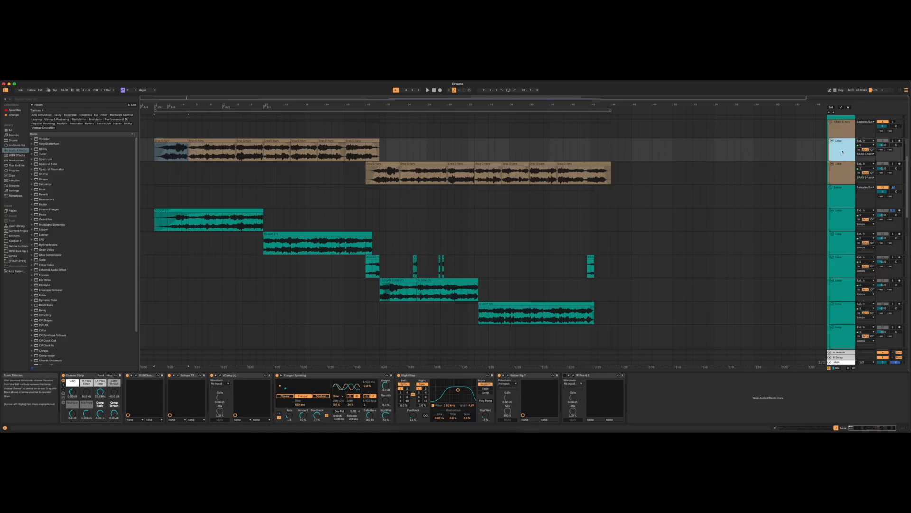
{"action": "left_click", "coordinate": [168, 139]}
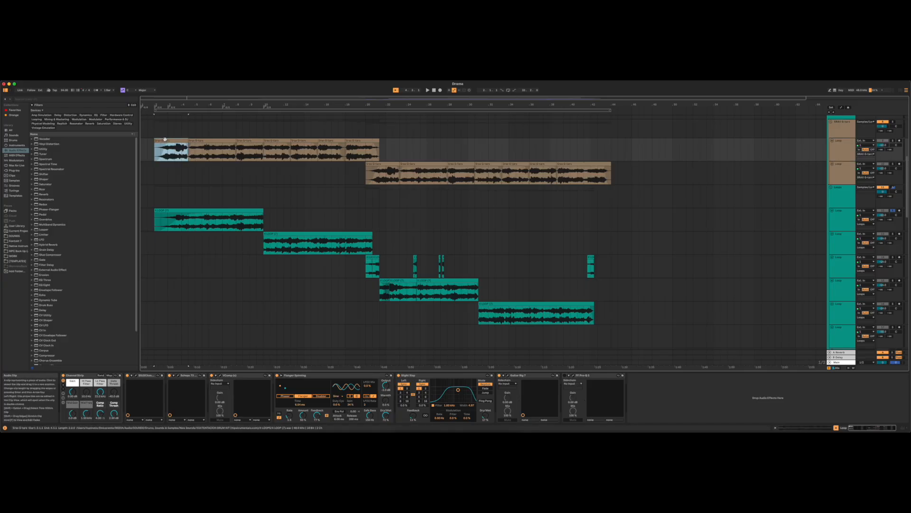
{"action": "left_click", "coordinate": [508, 377]}
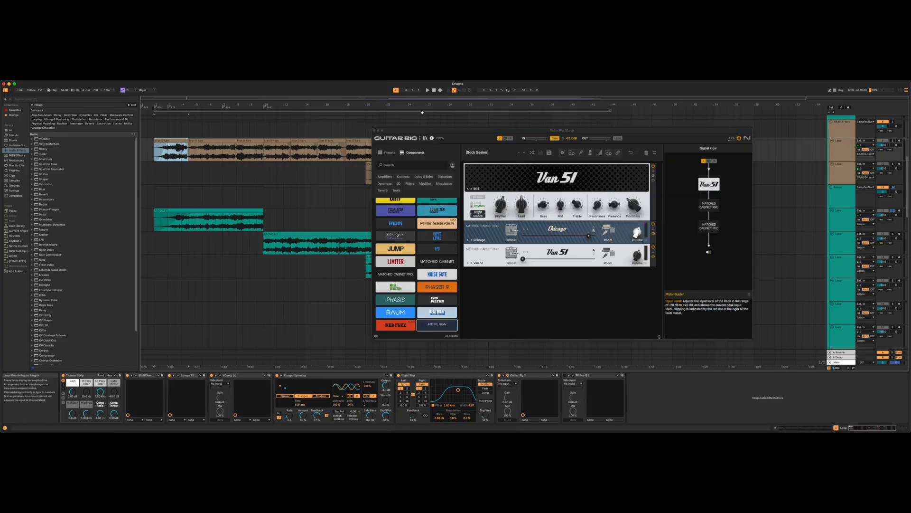
{"action": "left_click", "coordinate": [375, 131]}
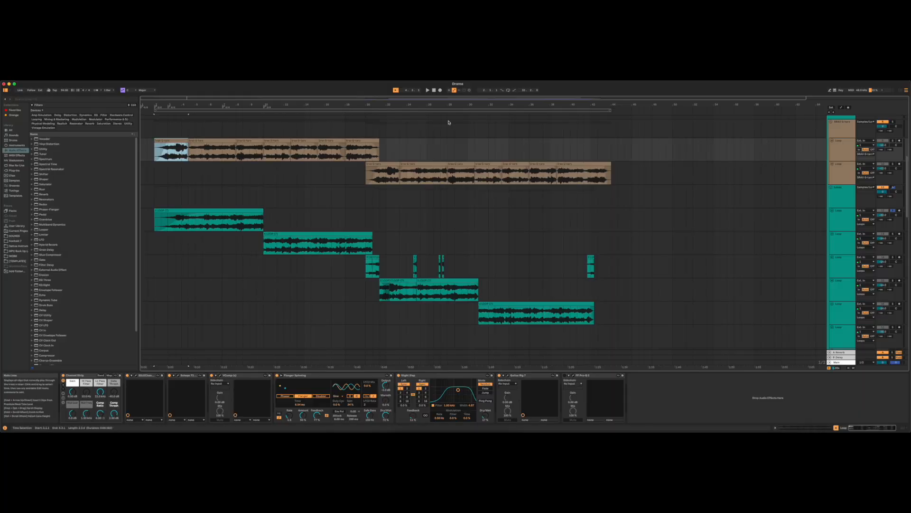
- Solo the Samples/Loops group and play the arrangement from the selected opening clip
{"action": "scroll", "coordinate": [891, 129], "scroll_direction": "up", "scroll_amount": 1}
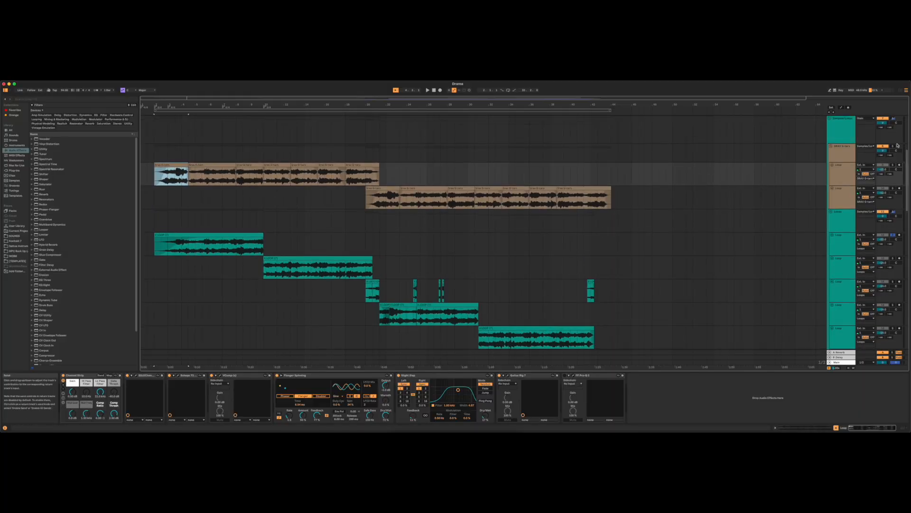
{"action": "left_click", "coordinate": [894, 120]}
{"action": "key", "text": "space"}
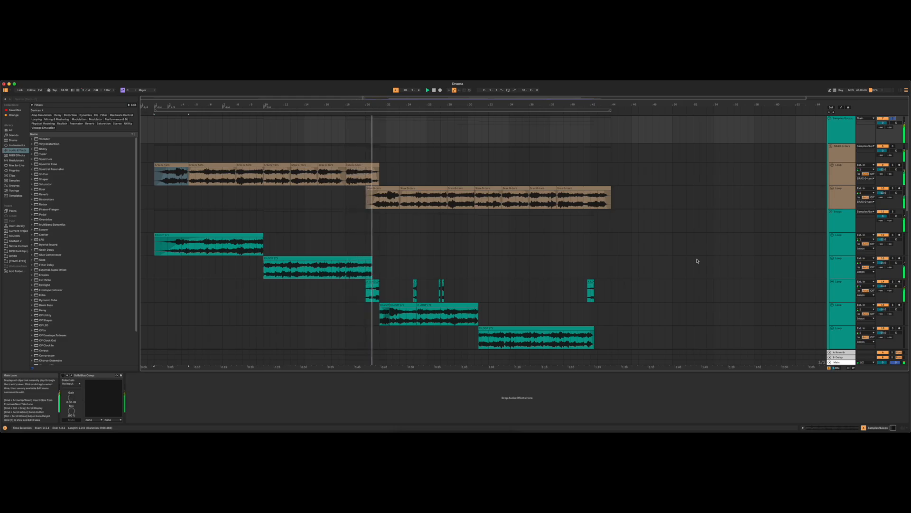
- Examine the loop, sampler, drum and bass tracks of the arrangement during playback
{"action": "scroll", "coordinate": [522, 271], "scroll_direction": "down", "scroll_amount": 2}
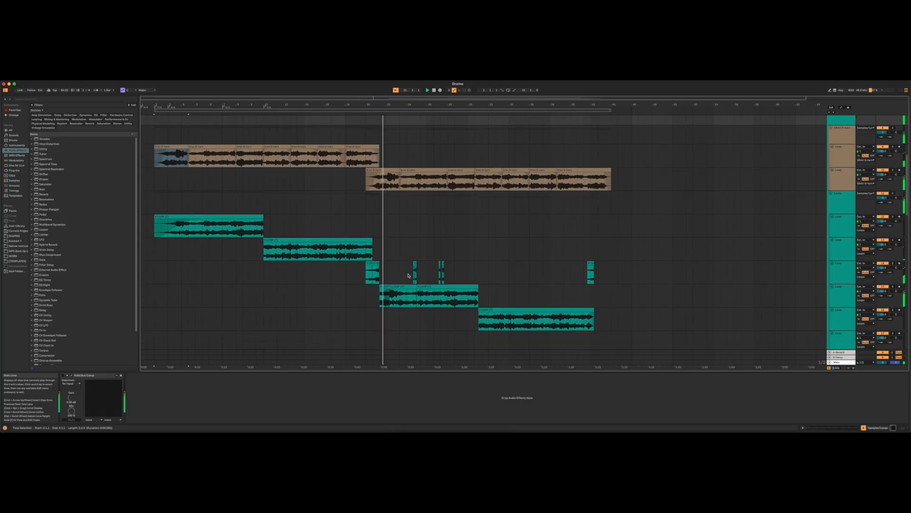
{"action": "scroll", "coordinate": [385, 247], "scroll_direction": "down", "scroll_amount": 2}
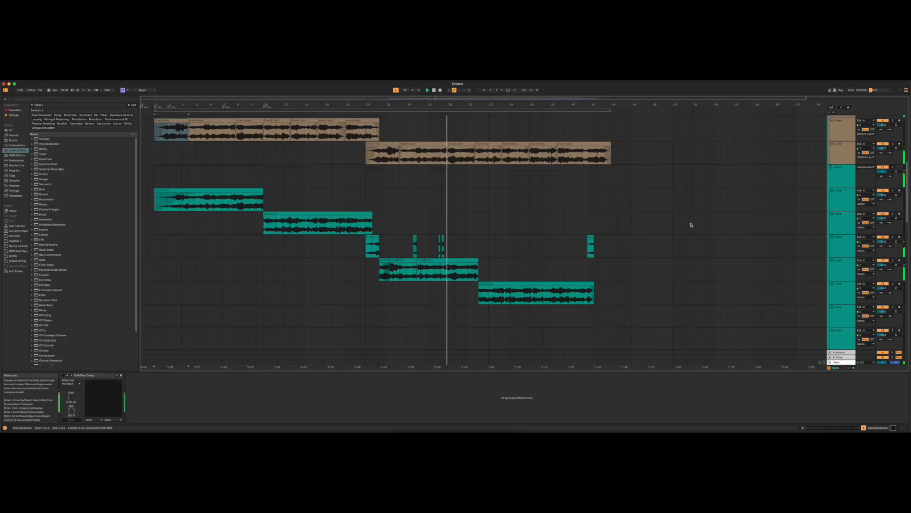
{"action": "scroll", "coordinate": [806, 248], "scroll_direction": "down", "scroll_amount": 5}
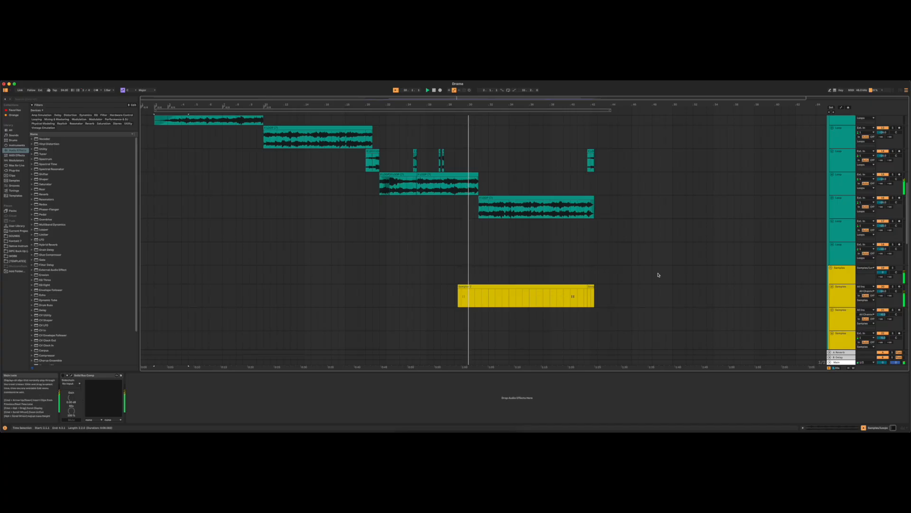
{"action": "scroll", "coordinate": [626, 303], "scroll_direction": "down", "scroll_amount": 10}
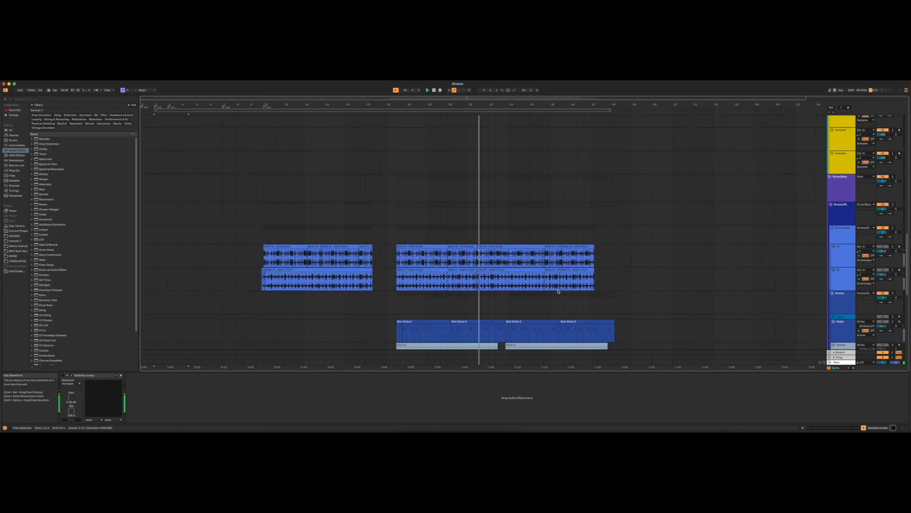
{"action": "scroll", "coordinate": [569, 286], "scroll_direction": "down", "scroll_amount": 7}
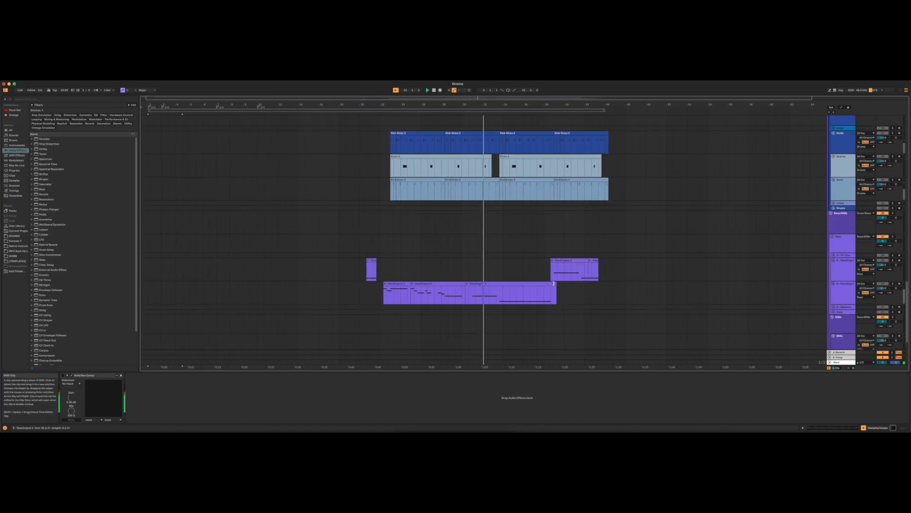
{"action": "scroll", "coordinate": [616, 187], "scroll_direction": "up", "scroll_amount": 10}
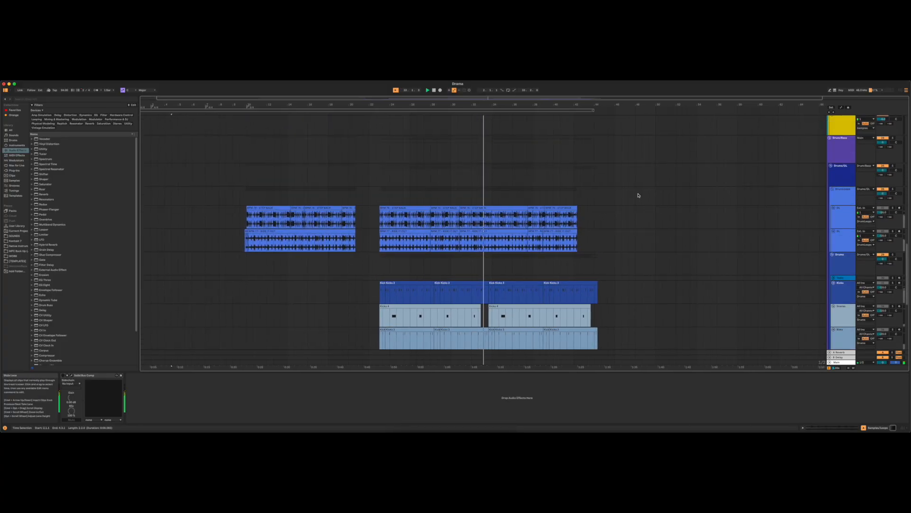
{"action": "scroll", "coordinate": [707, 209], "scroll_direction": "up", "scroll_amount": 7}
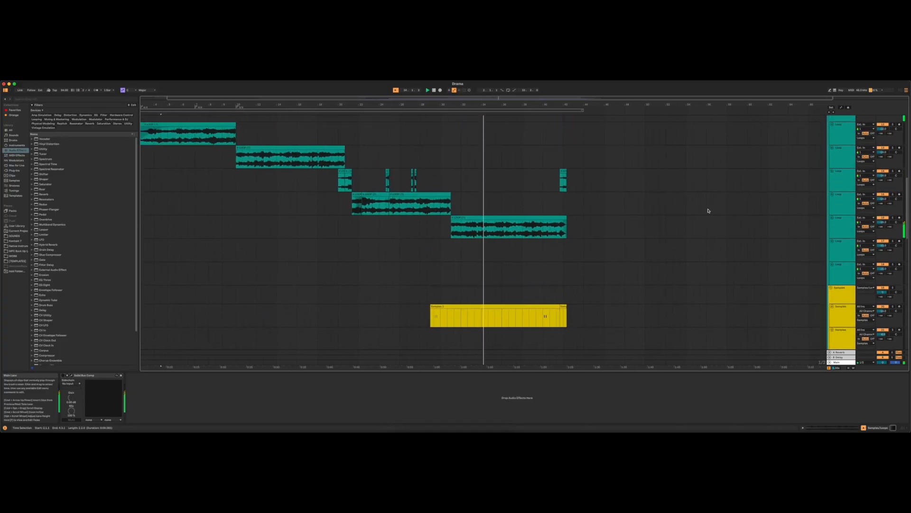
{"action": "scroll", "coordinate": [707, 271], "scroll_direction": "down", "scroll_amount": 14}
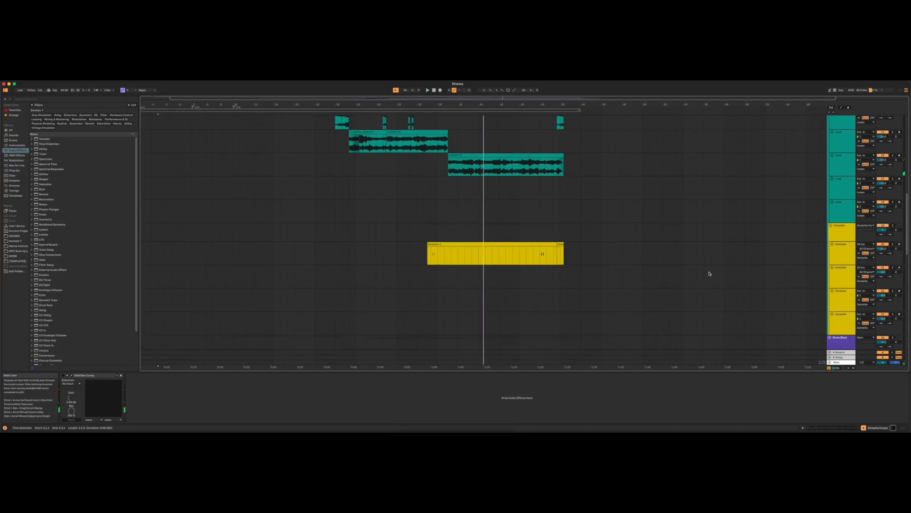
{"action": "scroll", "coordinate": [707, 272], "scroll_direction": "down", "scroll_amount": 1}
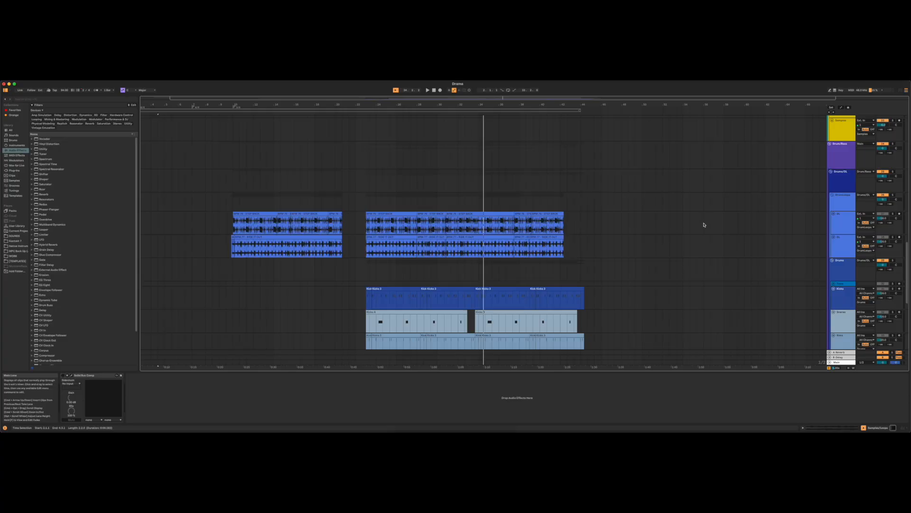
- Select the opening clip on the upper drum loop track, followed by the long clip on the drum loop track below it
{"action": "scroll", "coordinate": [704, 224], "scroll_direction": "up", "scroll_amount": 2}
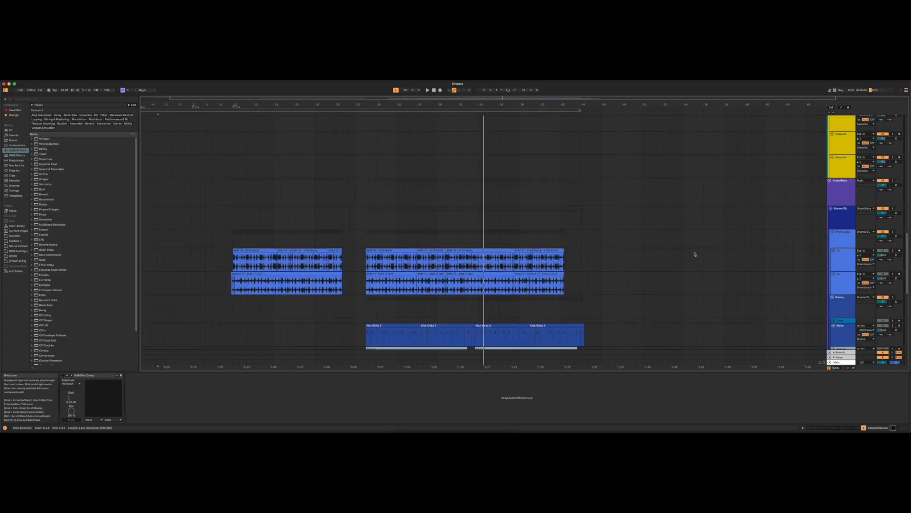
{"action": "left_click", "coordinate": [244, 249]}
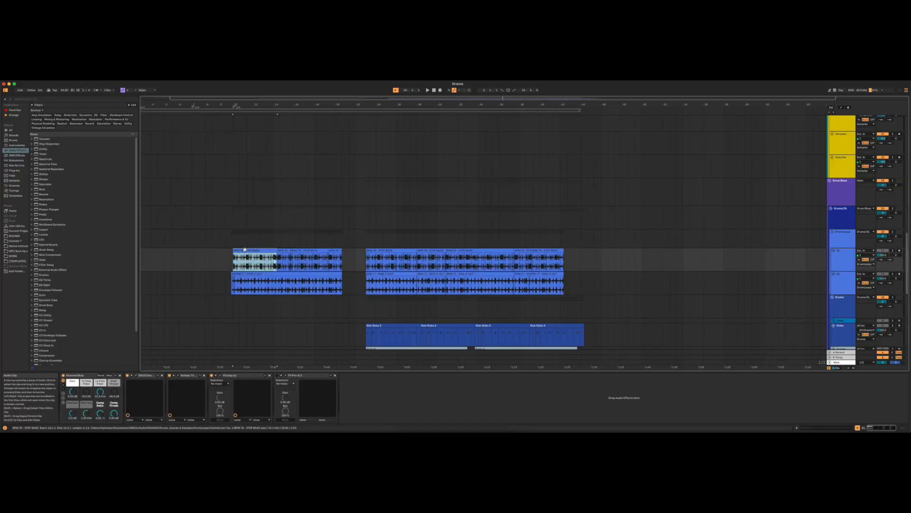
{"action": "left_click", "coordinate": [328, 274]}
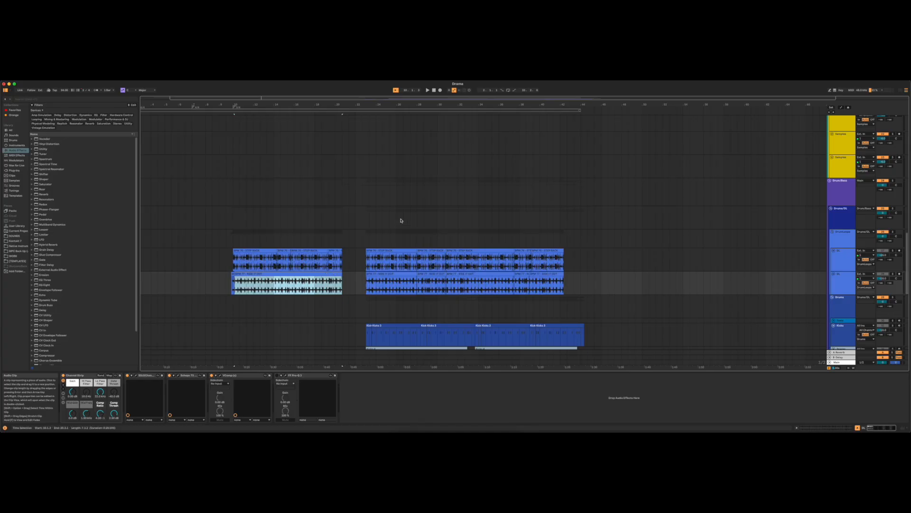
- Examine the drum loop, kick, snare and bass tracks inside the Drum/Bass group
{"action": "scroll", "coordinate": [522, 276], "scroll_direction": "down", "scroll_amount": 5}
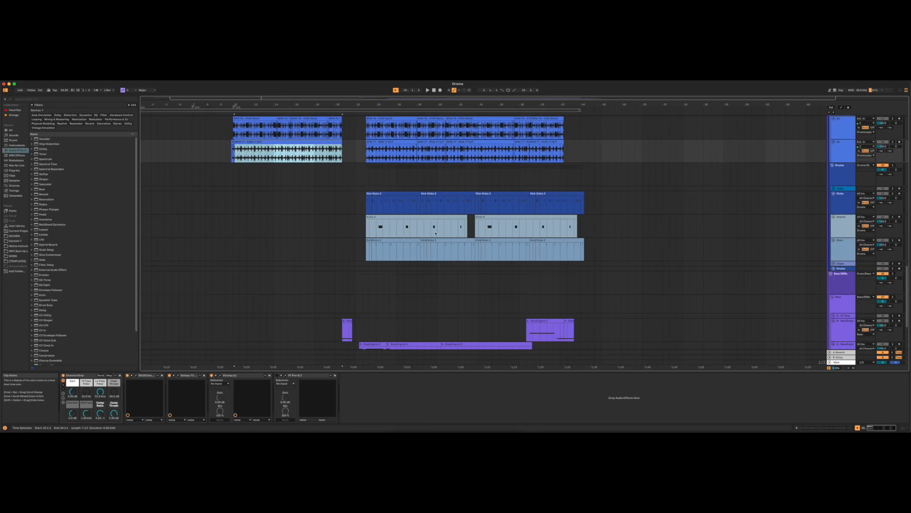
{"action": "scroll", "coordinate": [442, 252], "scroll_direction": "down", "scroll_amount": 2}
{"action": "scroll", "coordinate": [444, 264], "scroll_direction": "down", "scroll_amount": 1}
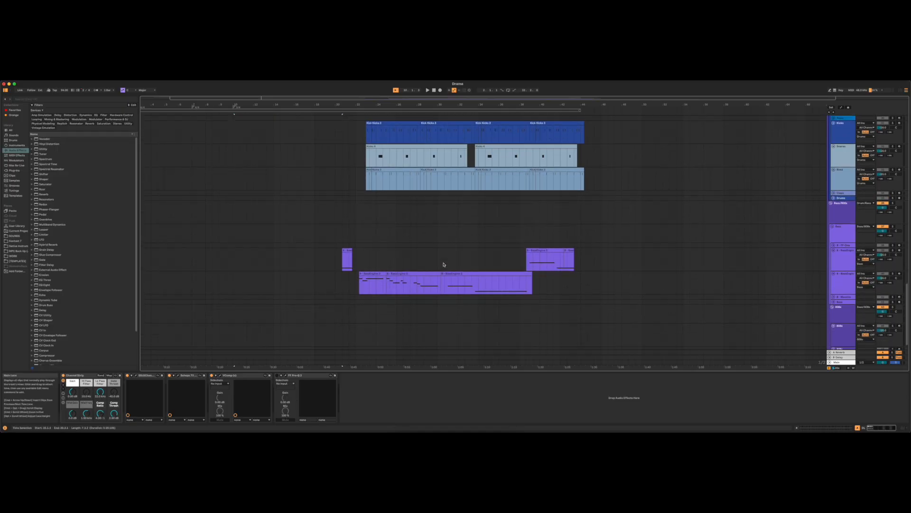
{"action": "scroll", "coordinate": [715, 230], "scroll_direction": "up", "scroll_amount": 15}
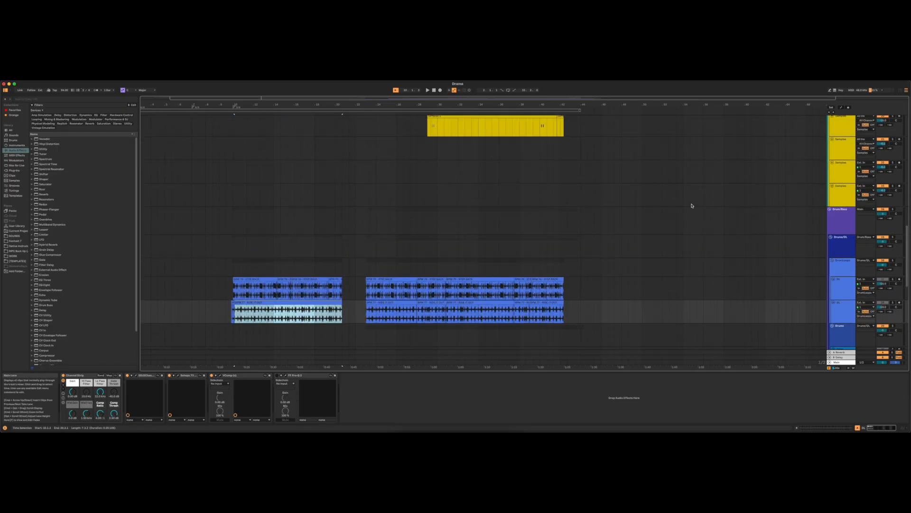
{"action": "scroll", "coordinate": [690, 201], "scroll_direction": "up", "scroll_amount": 7}
{"action": "scroll", "coordinate": [691, 201], "scroll_direction": "down", "scroll_amount": 9}
{"action": "scroll", "coordinate": [691, 201], "scroll_direction": "down", "scroll_amount": 12}
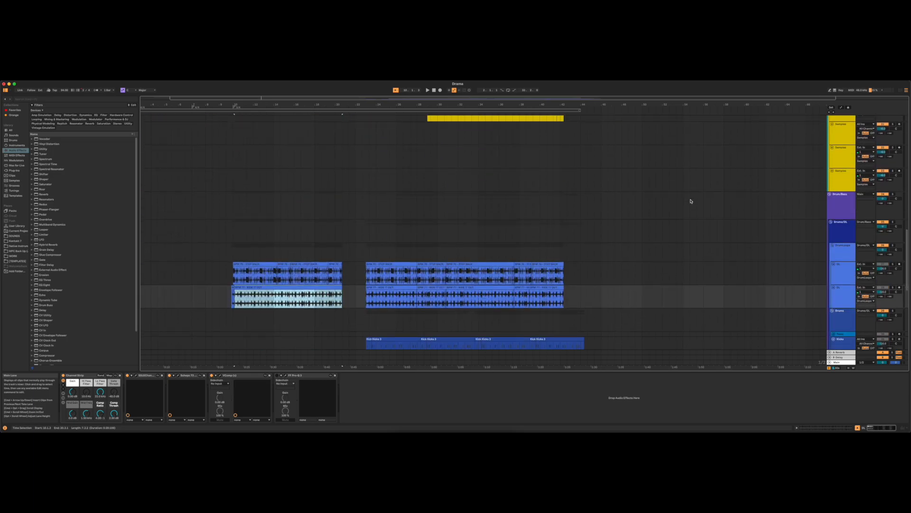
{"action": "scroll", "coordinate": [689, 202], "scroll_direction": "down", "scroll_amount": 3}
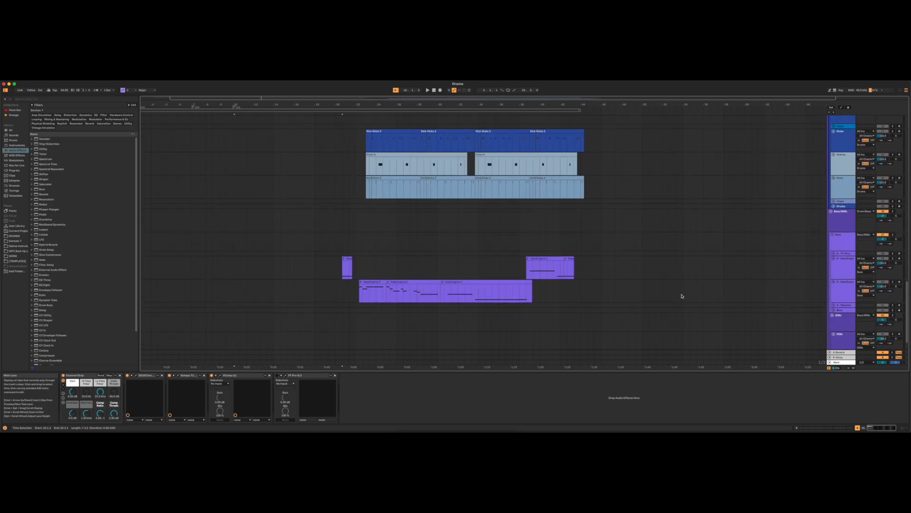
{"action": "scroll", "coordinate": [343, 268], "scroll_direction": "up", "scroll_amount": 8}
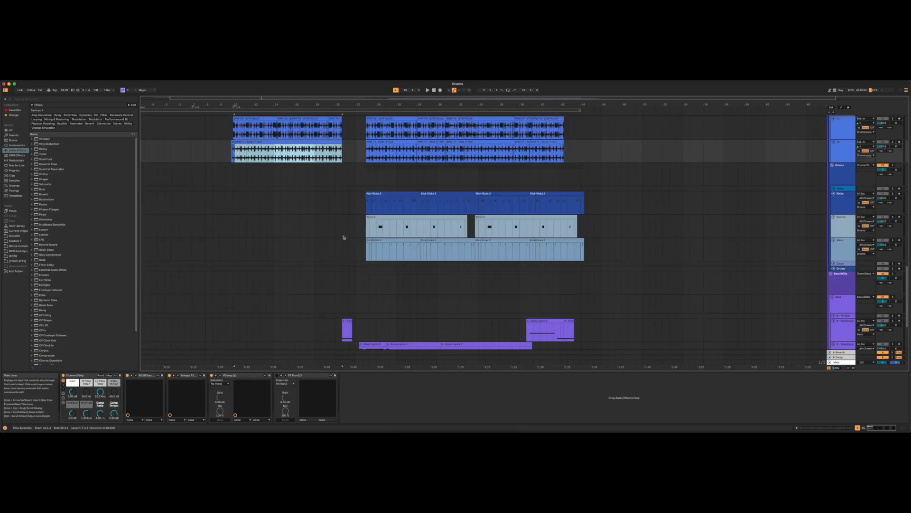
{"action": "scroll", "coordinate": [351, 294], "scroll_direction": "down", "scroll_amount": 8}
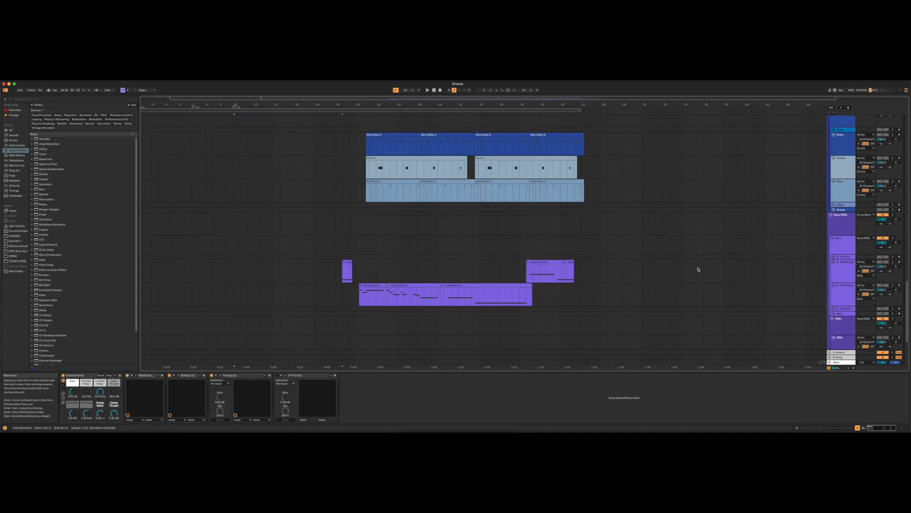
- Turn off the solo on the Samples/Loops group and play the arrangement from its beginning
{"action": "scroll", "coordinate": [703, 267], "scroll_direction": "up", "scroll_amount": 15}
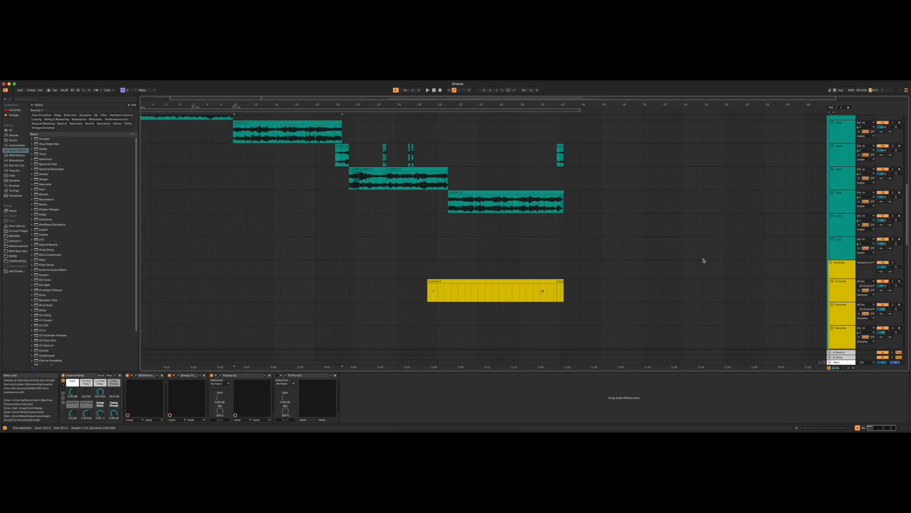
{"action": "scroll", "coordinate": [743, 225], "scroll_direction": "up", "scroll_amount": 8}
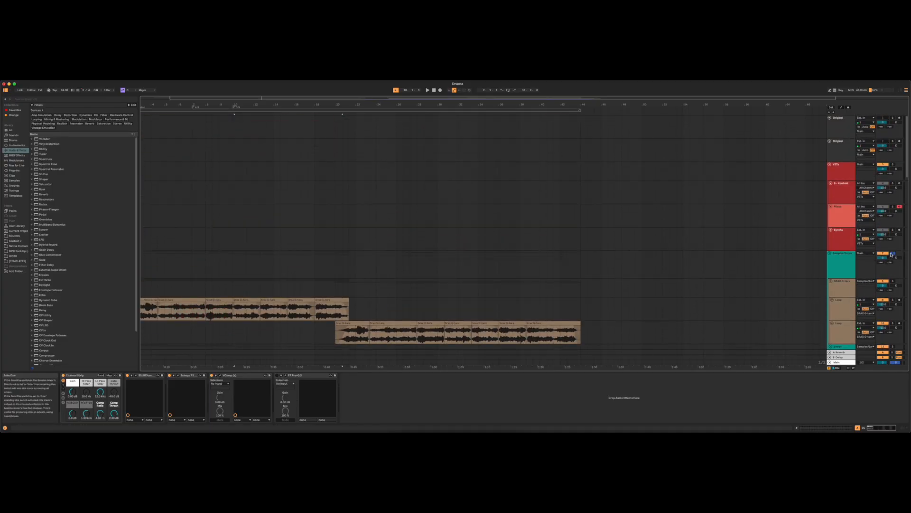
{"action": "scroll", "coordinate": [793, 271], "scroll_direction": "down", "scroll_amount": 8}
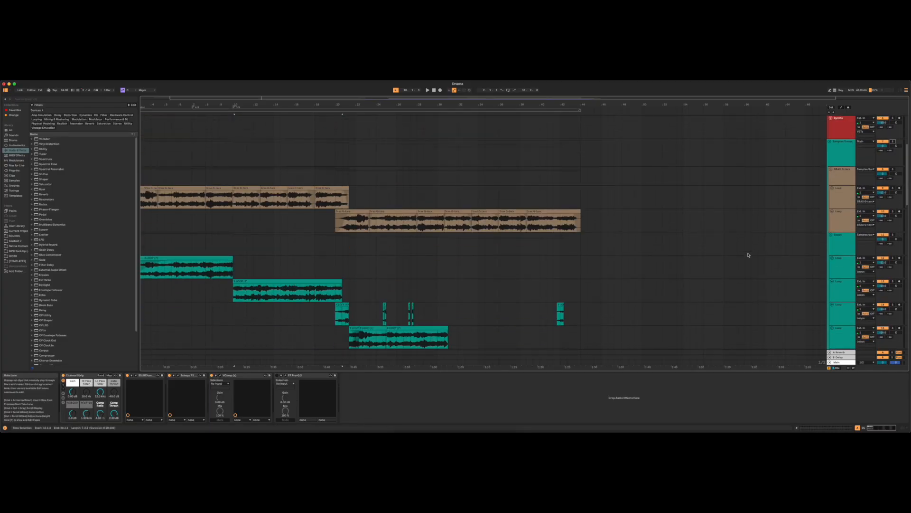
{"action": "key", "text": "space"}
{"action": "scroll", "coordinate": [670, 245], "scroll_direction": "left", "scroll_amount": 2}
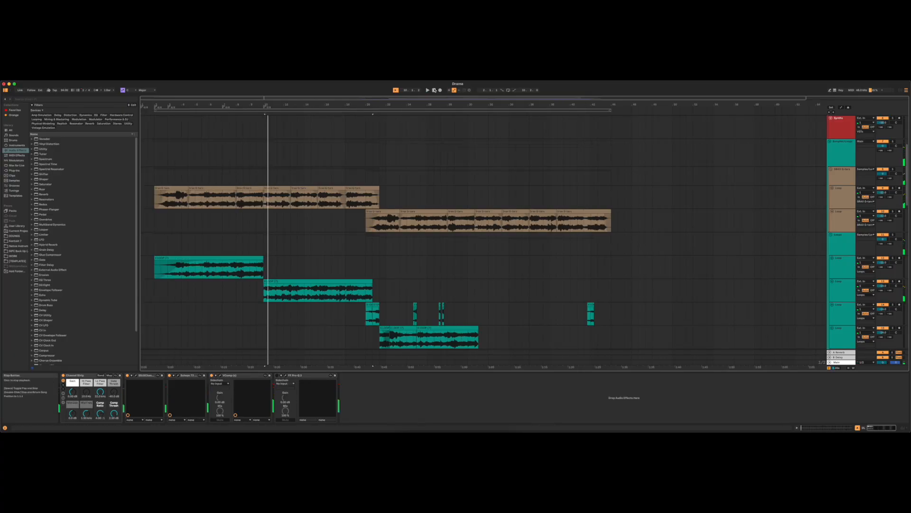
{"action": "scroll", "coordinate": [705, 212], "scroll_direction": "down", "scroll_amount": 3}
{"action": "scroll", "coordinate": [707, 217], "scroll_direction": "up", "scroll_amount": 2}
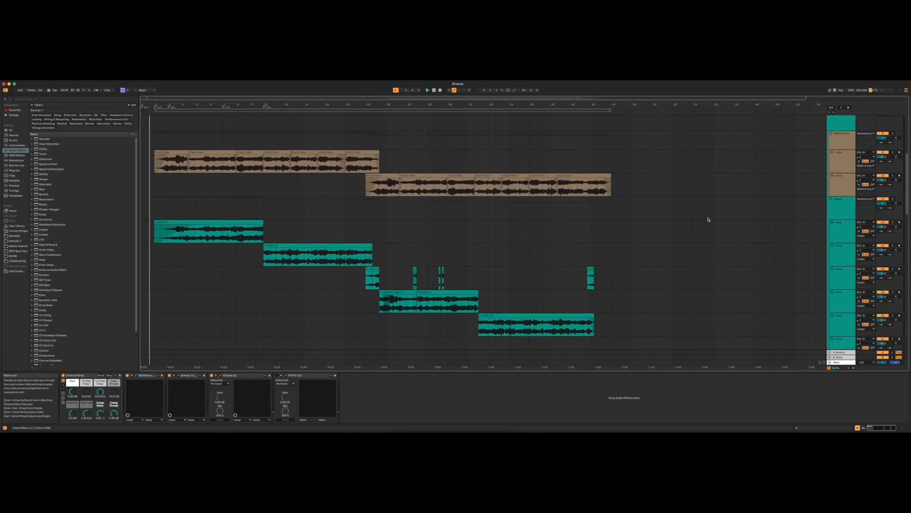
- Follow the playback from the brown and green loop tracks down to the blue drum loops and drum tracks
{"action": "scroll", "coordinate": [709, 219], "scroll_direction": "up", "scroll_amount": 1}
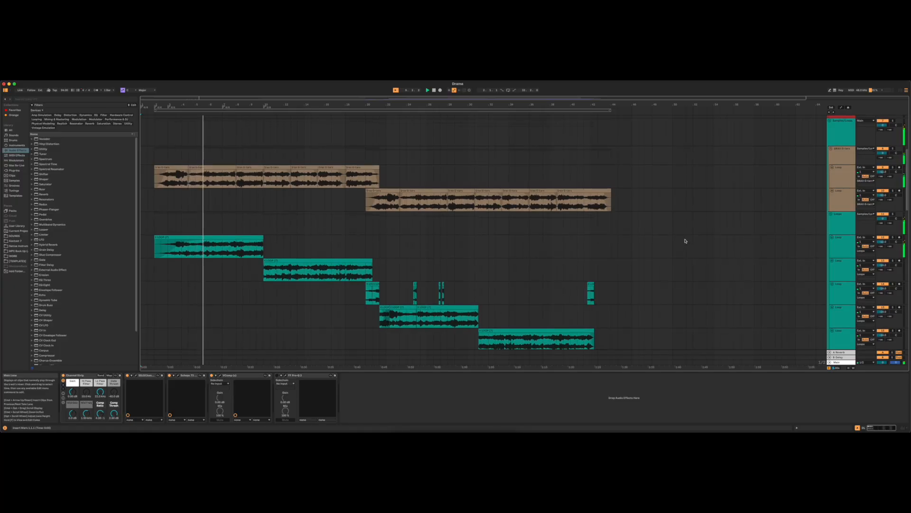
{"action": "scroll", "coordinate": [692, 250], "scroll_direction": "down", "scroll_amount": 3}
{"action": "scroll", "coordinate": [692, 249], "scroll_direction": "down", "scroll_amount": 10}
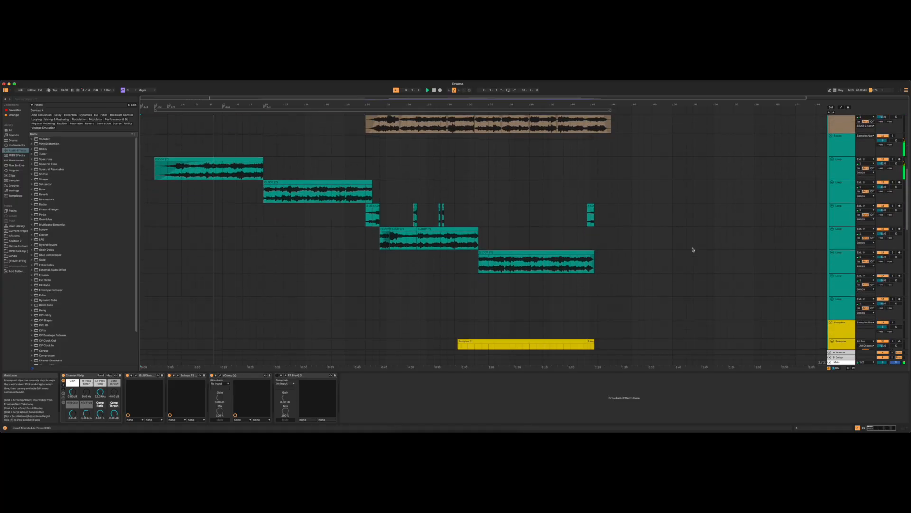
{"action": "scroll", "coordinate": [693, 249], "scroll_direction": "down", "scroll_amount": 4}
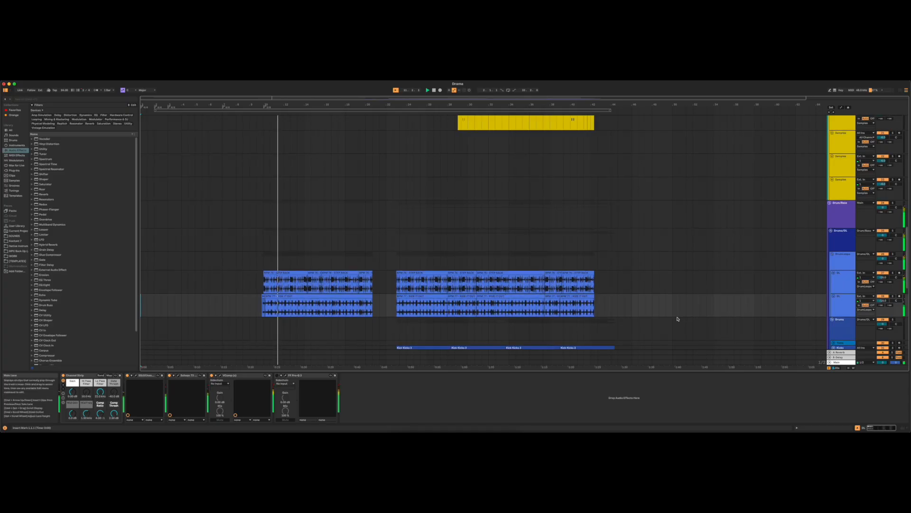
{"action": "scroll", "coordinate": [670, 318], "scroll_direction": "down", "scroll_amount": 3}
{"action": "scroll", "coordinate": [674, 318], "scroll_direction": "down", "scroll_amount": 3}
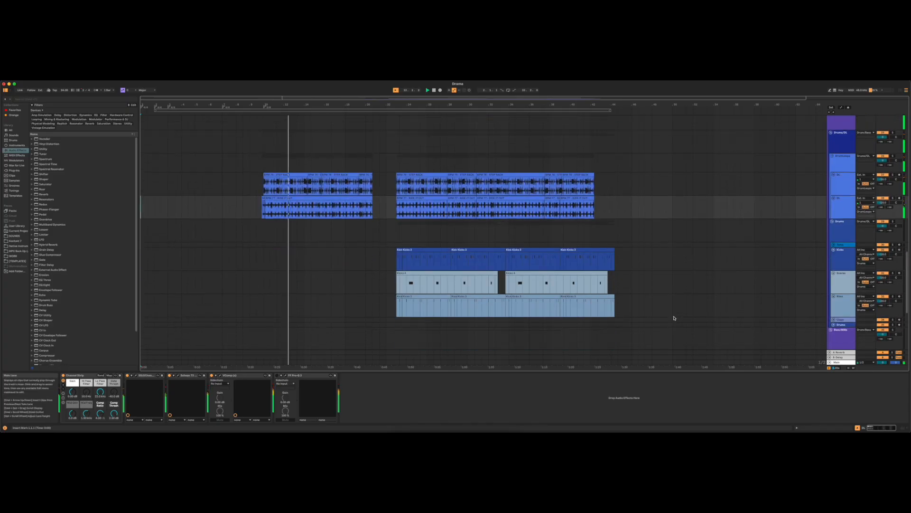
{"action": "scroll", "coordinate": [674, 317], "scroll_direction": "up", "scroll_amount": 1}
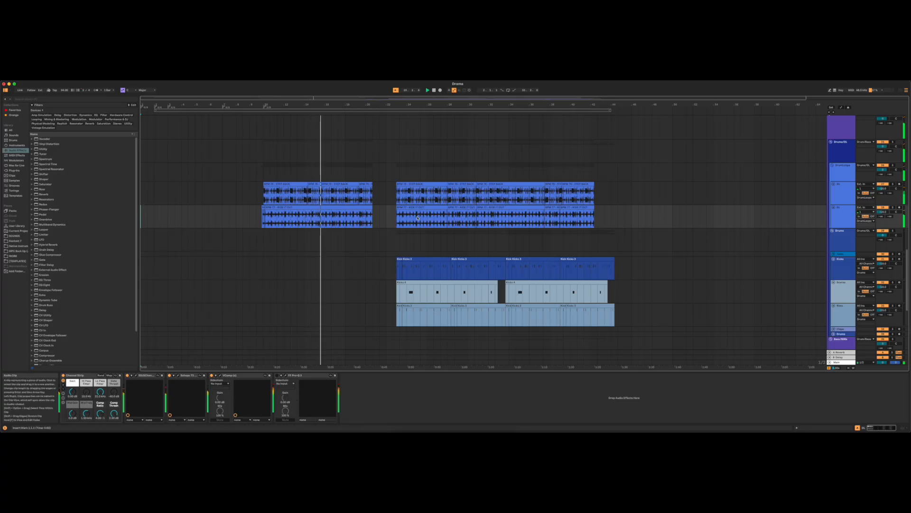
- Examine the overlapping brown loops and the staggered green Loops clips around the section change during playback
{"action": "scroll", "coordinate": [494, 245], "scroll_direction": "up", "scroll_amount": 2}
{"action": "scroll", "coordinate": [494, 245], "scroll_direction": "up", "scroll_amount": 10}
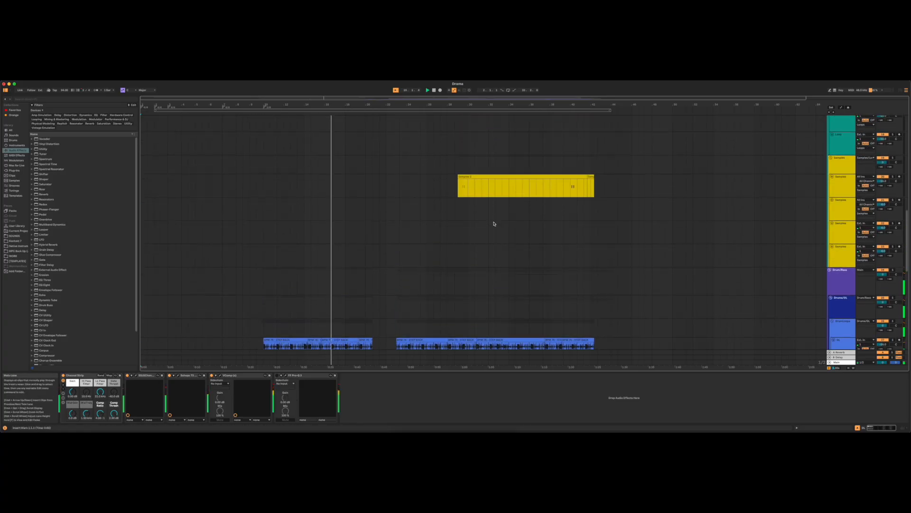
{"action": "scroll", "coordinate": [494, 224], "scroll_direction": "up", "scroll_amount": 5}
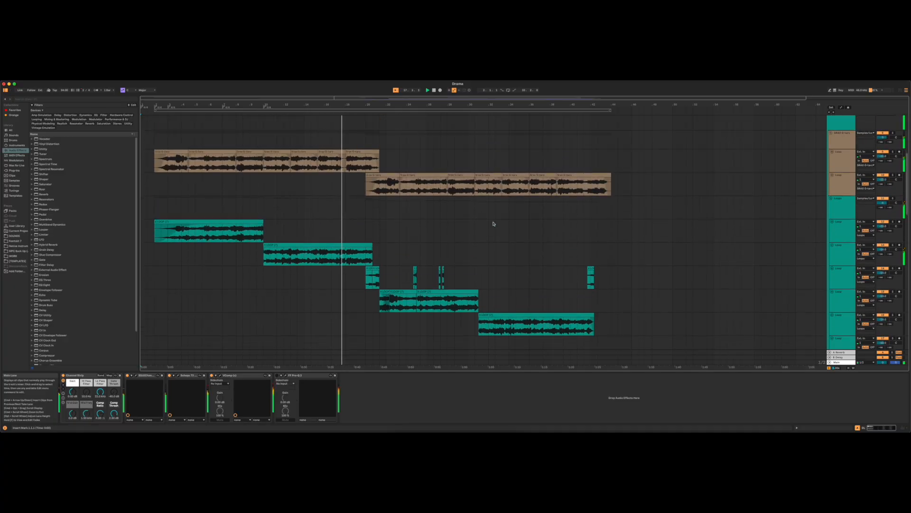
{"action": "scroll", "coordinate": [494, 223], "scroll_direction": "down", "scroll_amount": 4}
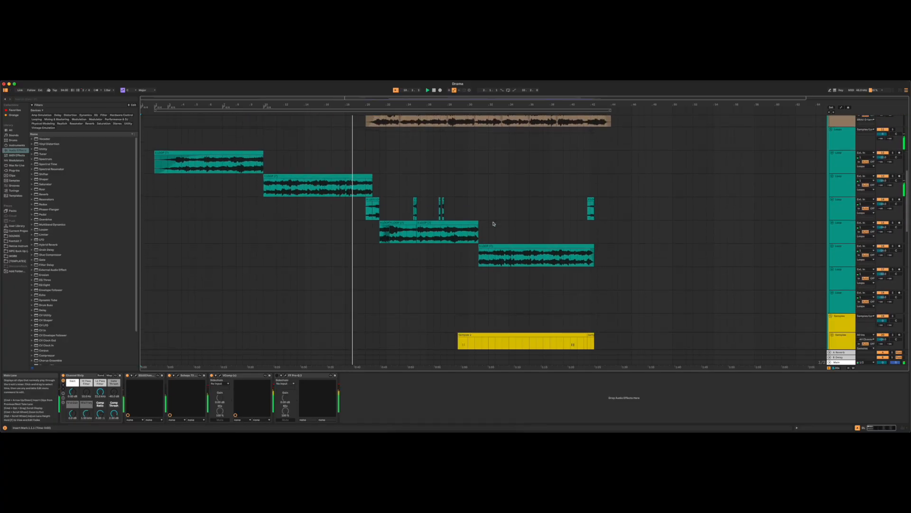
{"action": "scroll", "coordinate": [494, 224], "scroll_direction": "up", "scroll_amount": 1}
{"action": "scroll", "coordinate": [494, 224], "scroll_direction": "up", "scroll_amount": 1}
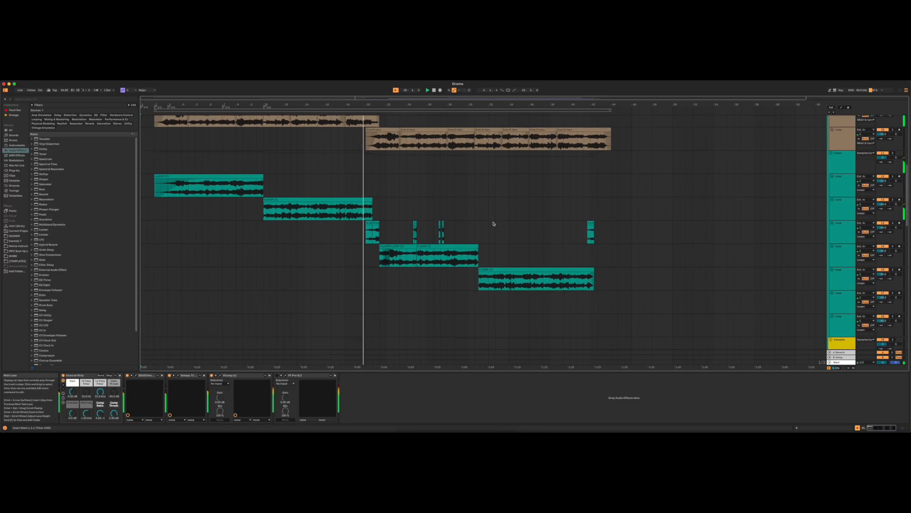
{"action": "scroll", "coordinate": [493, 224], "scroll_direction": "down", "scroll_amount": 1}
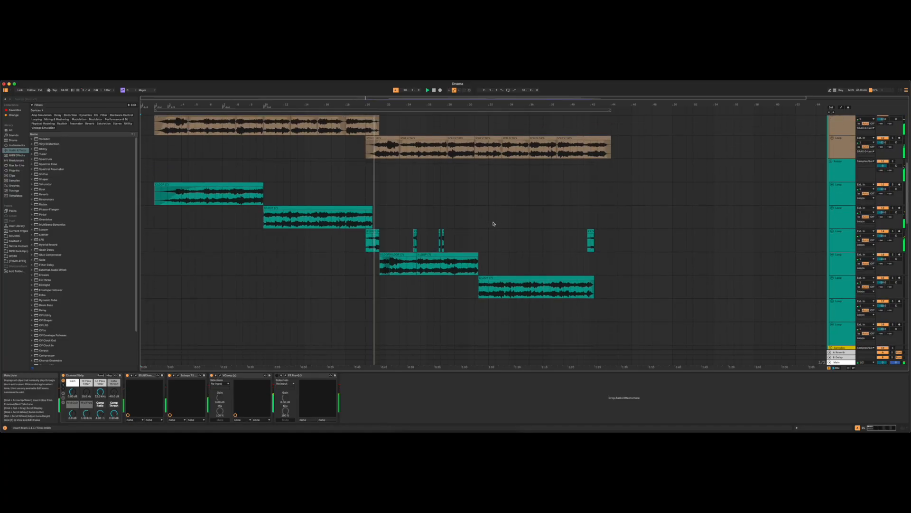
{"action": "scroll", "coordinate": [493, 223], "scroll_direction": "down", "scroll_amount": 8}
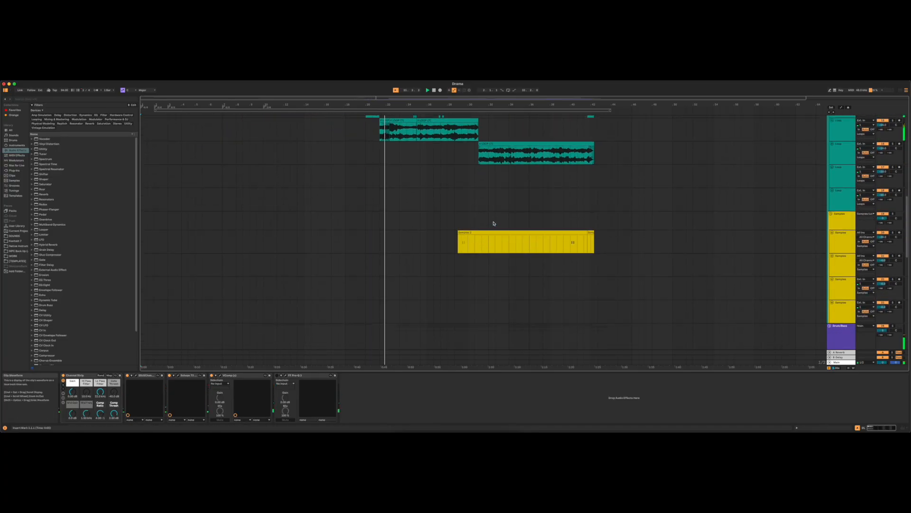
- Examine the drum loop, kick, snare and purple bass tracks as the second section plays
{"action": "scroll", "coordinate": [494, 224], "scroll_direction": "down", "scroll_amount": 12}
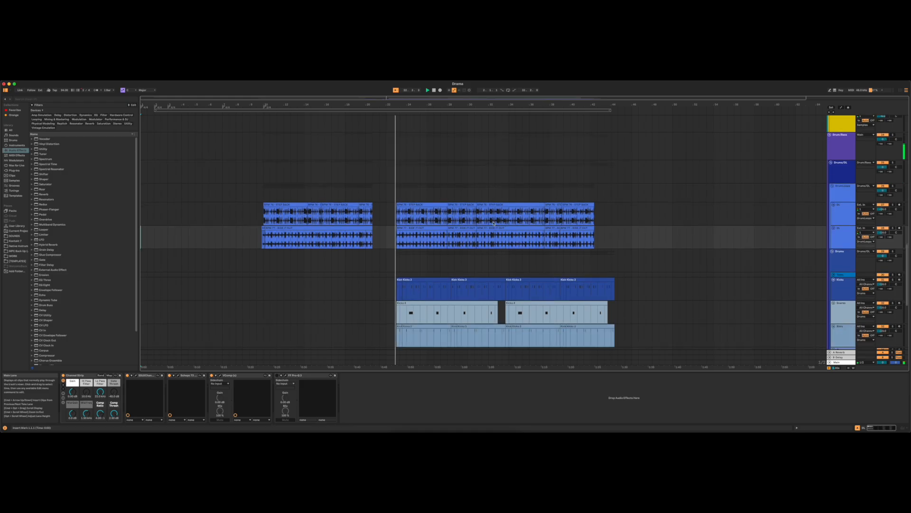
{"action": "scroll", "coordinate": [494, 224], "scroll_direction": "down", "scroll_amount": 5}
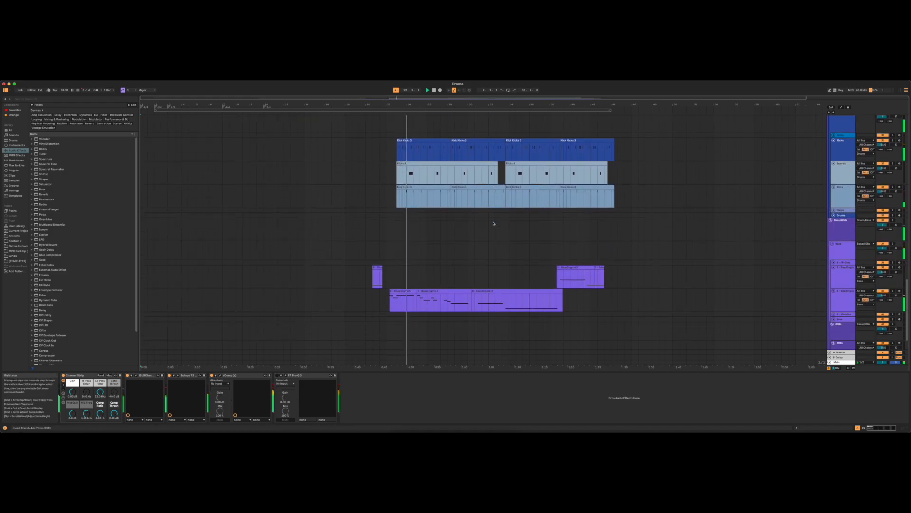
{"action": "scroll", "coordinate": [494, 224], "scroll_direction": "up", "scroll_amount": 1}
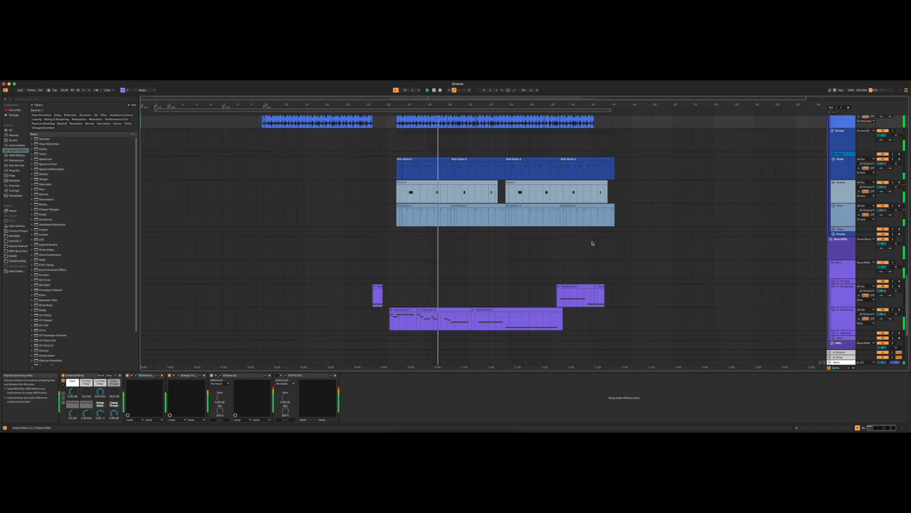
{"action": "scroll", "coordinate": [670, 260], "scroll_direction": "up", "scroll_amount": 2}
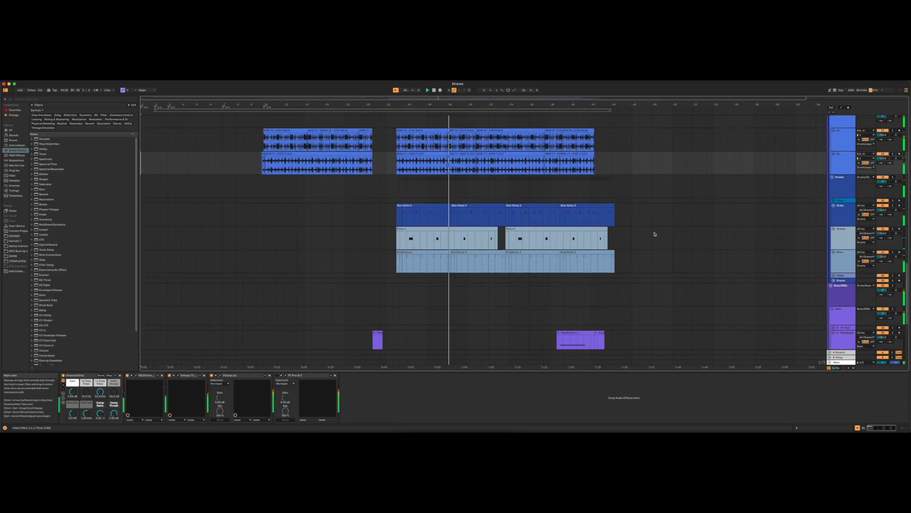
{"action": "scroll", "coordinate": [639, 206], "scroll_direction": "up", "scroll_amount": 8}
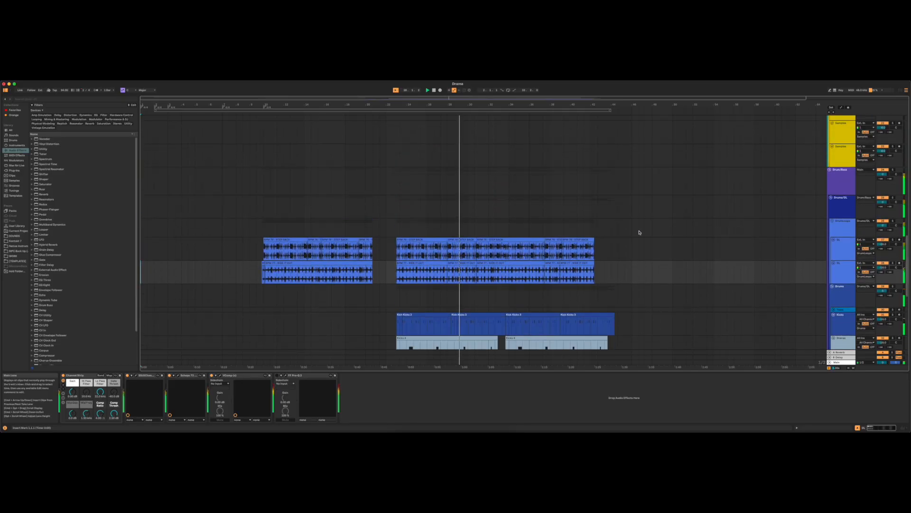
- Examine the yellow sampler clip alongside the green loops, drums and bass clips while the later part of the arrangement plays
{"action": "scroll", "coordinate": [639, 233], "scroll_direction": "up", "scroll_amount": 1}
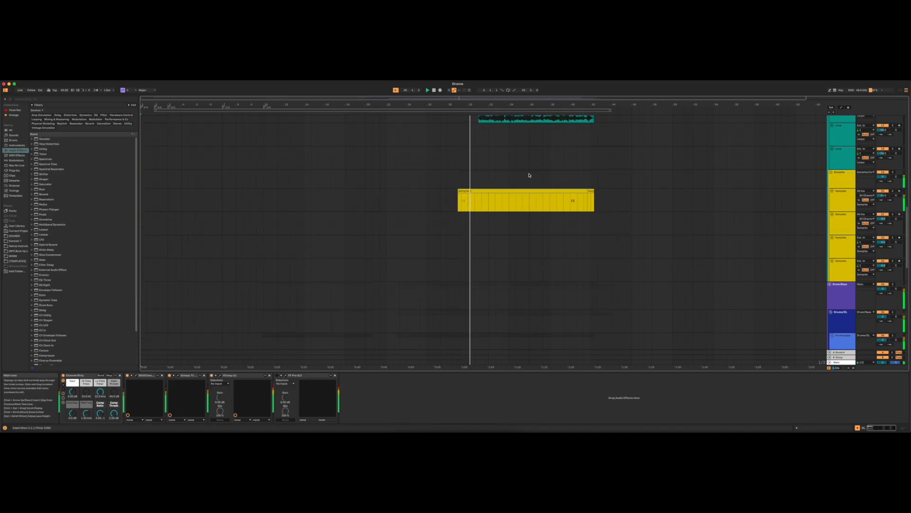
{"action": "scroll", "coordinate": [602, 172], "scroll_direction": "up", "scroll_amount": 4}
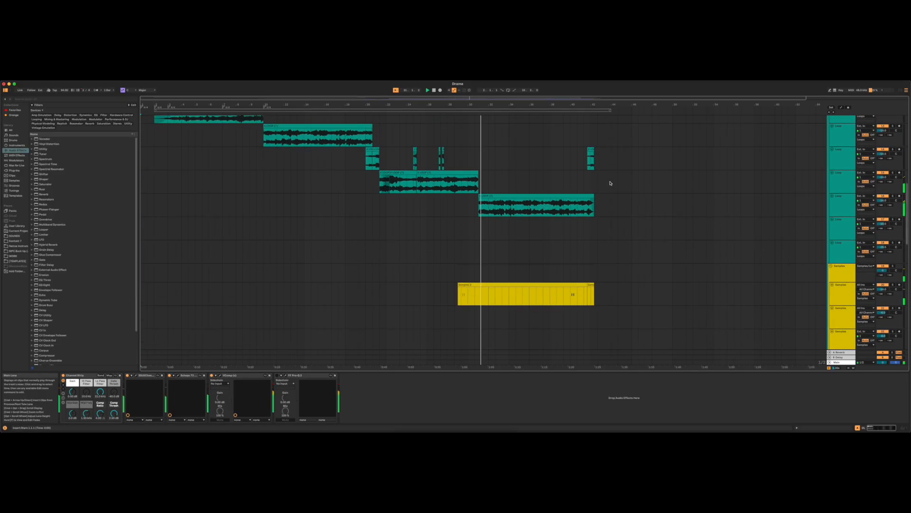
{"action": "scroll", "coordinate": [624, 202], "scroll_direction": "up", "scroll_amount": 4}
{"action": "scroll", "coordinate": [625, 205], "scroll_direction": "down", "scroll_amount": 5}
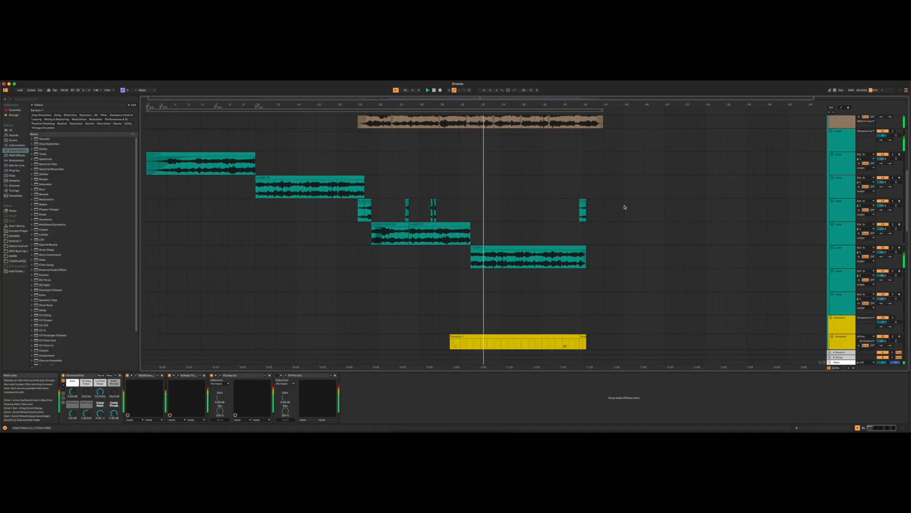
{"action": "scroll", "coordinate": [624, 207], "scroll_direction": "down", "scroll_amount": 10}
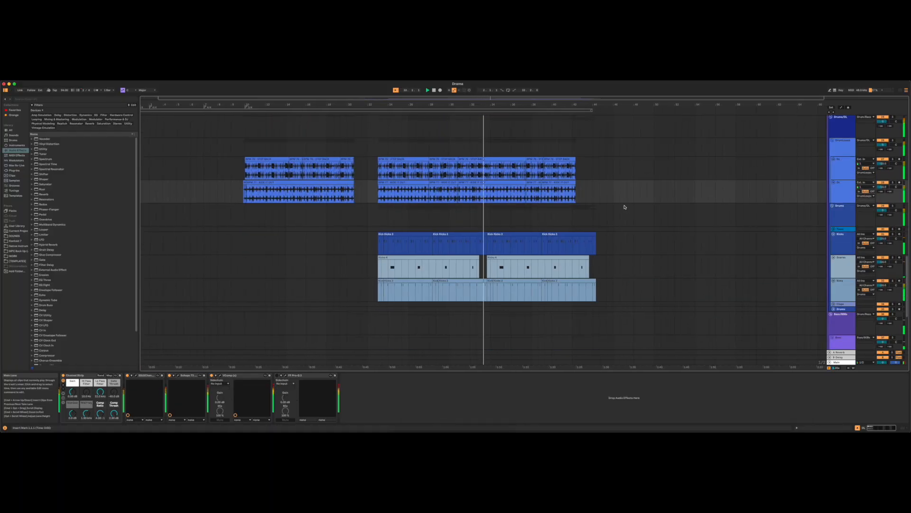
{"action": "scroll", "coordinate": [625, 207], "scroll_direction": "down", "scroll_amount": 2}
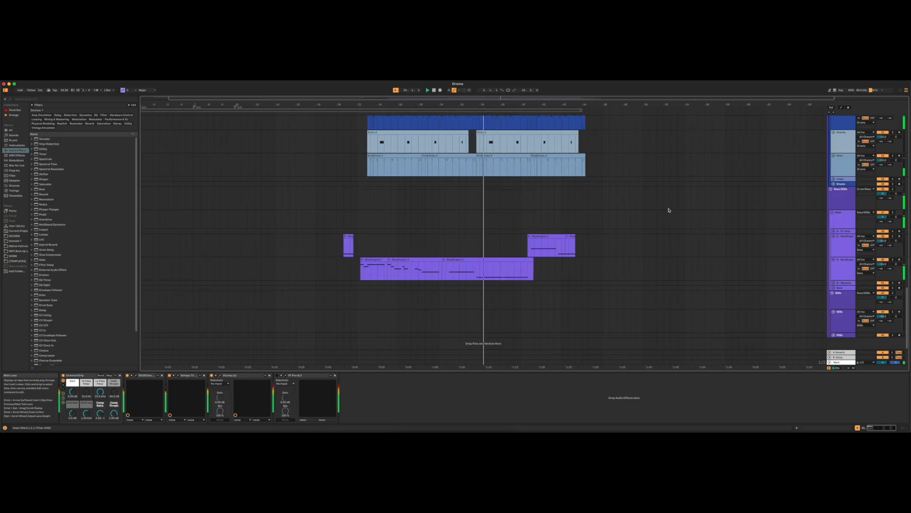
{"action": "scroll", "coordinate": [666, 206], "scroll_direction": "up", "scroll_amount": 10}
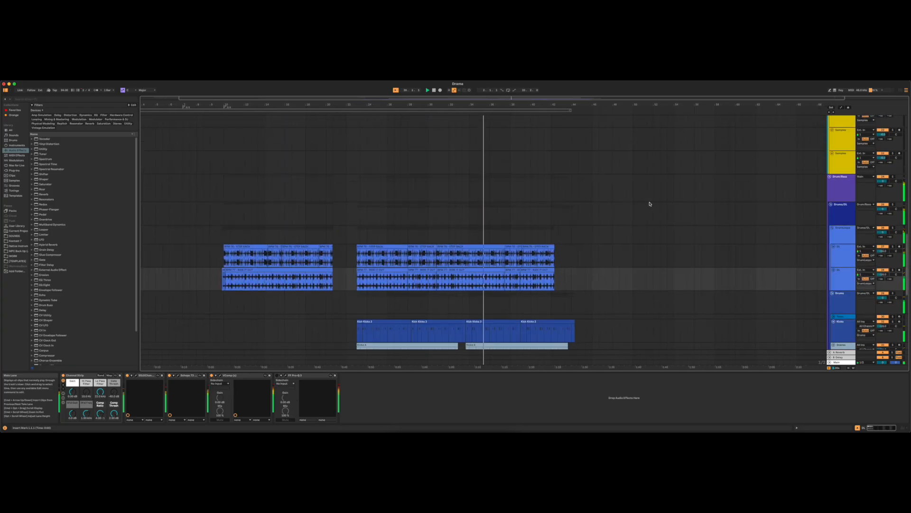
{"action": "scroll", "coordinate": [631, 199], "scroll_direction": "up", "scroll_amount": 8}
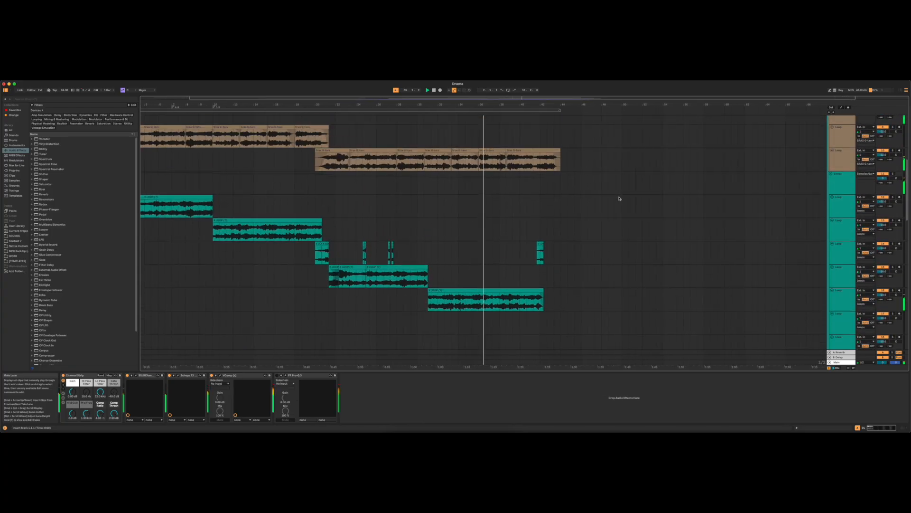